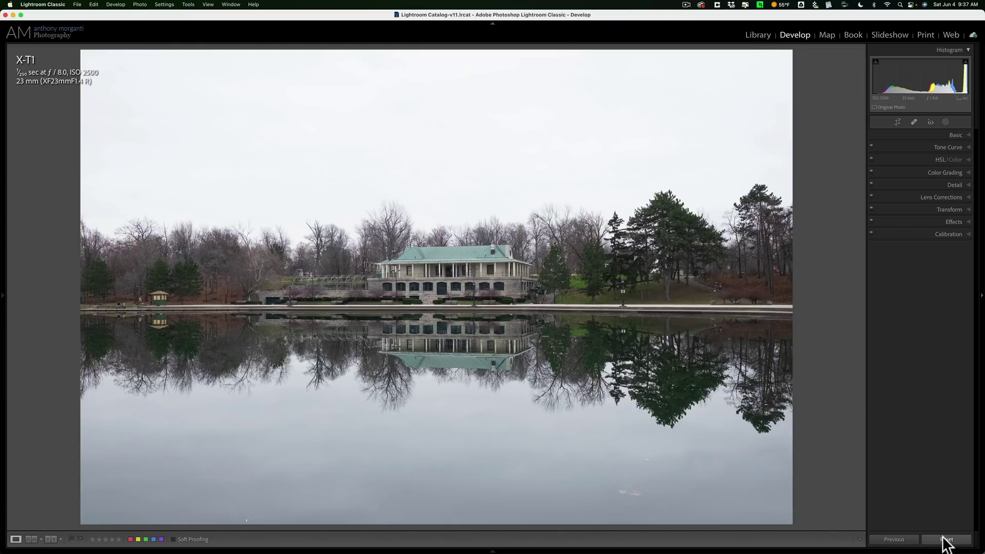
Step: Reset all existing edits on the boathouse photo and expand the Basic panel
{"action": "left_click", "coordinate": [943, 537]}
{"action": "left_click", "coordinate": [956, 135]}
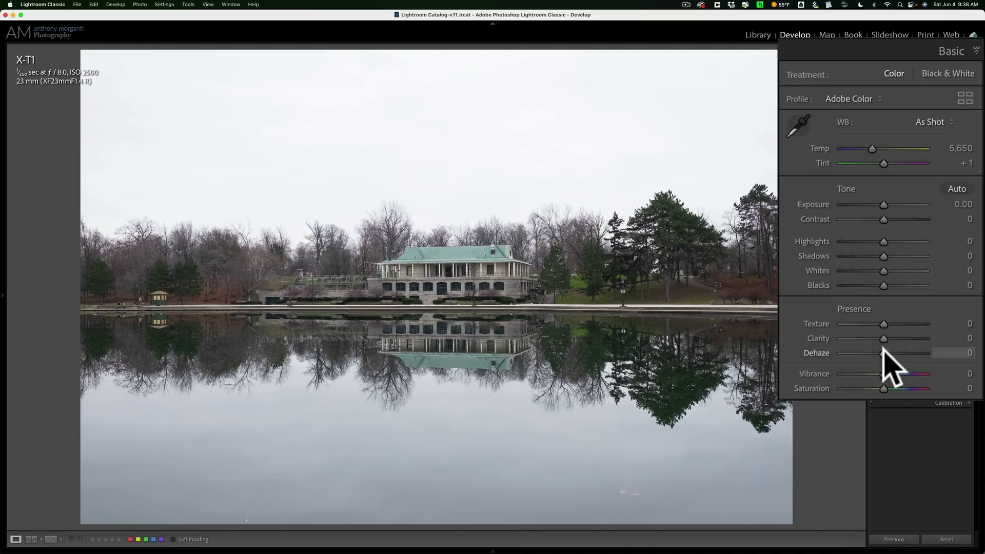
Step: Set Dehaze to +25, Highlights to -63 and Shadows to +25 in the Basic panel
{"action": "mouse_move", "coordinate": [883, 353]}
{"action": "left_mouse_down"}
{"action": "mouse_move", "coordinate": [916, 353]}
{"action": "mouse_move", "coordinate": [893, 353]}
{"action": "left_mouse_up"}
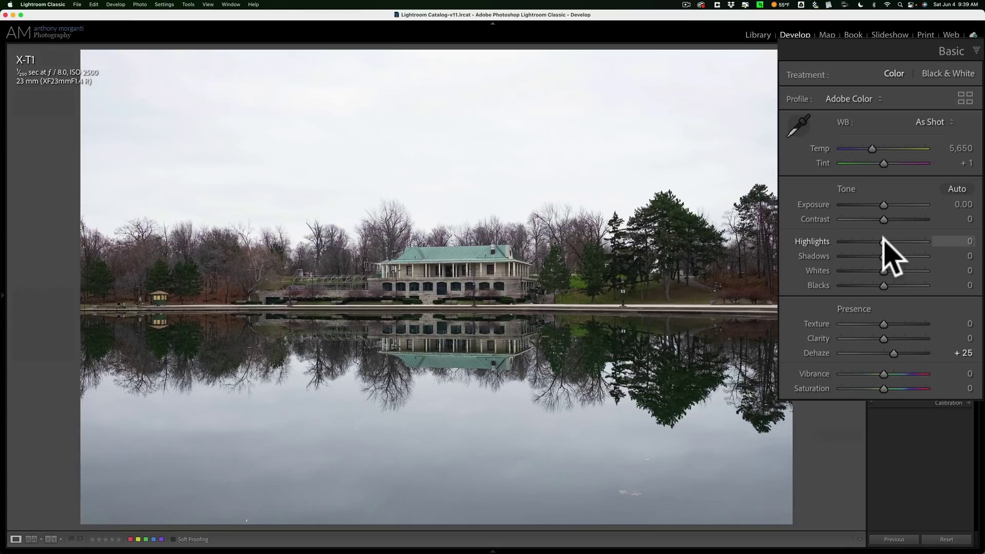
{"action": "left_click_drag", "start_coordinate": [883, 240], "coordinate": [857, 241]}
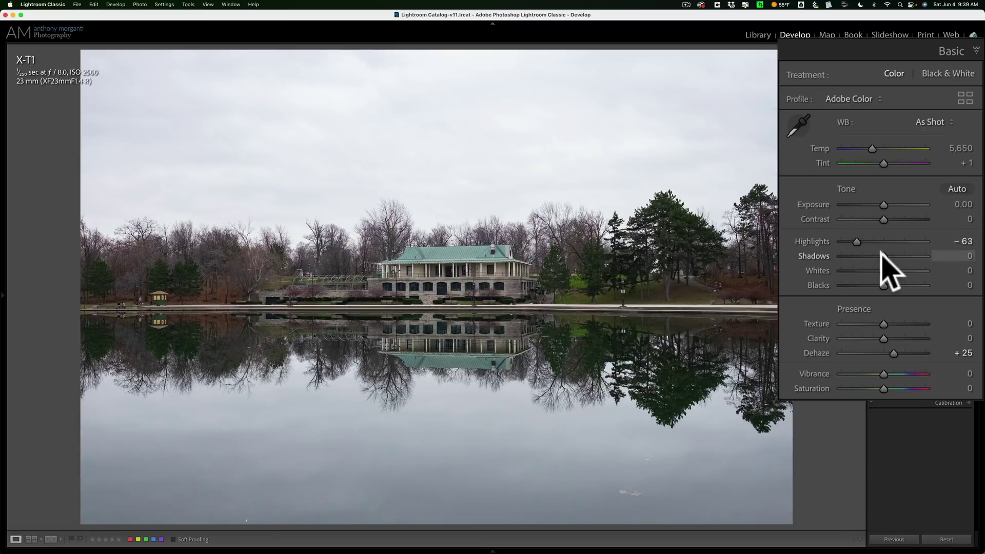
{"action": "left_click_drag", "start_coordinate": [882, 255], "coordinate": [894, 257]}
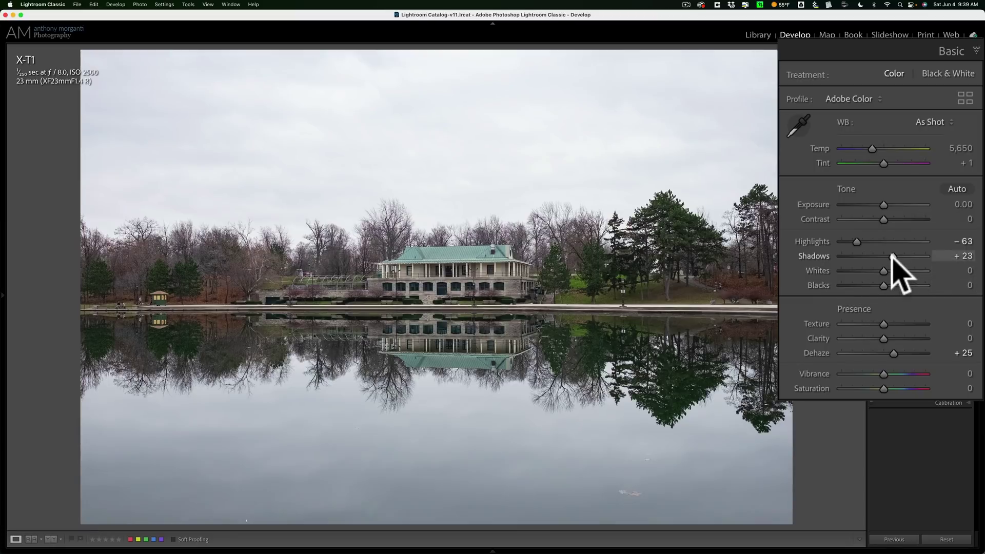
{"action": "left_click_drag", "start_coordinate": [893, 255], "coordinate": [894, 254]}
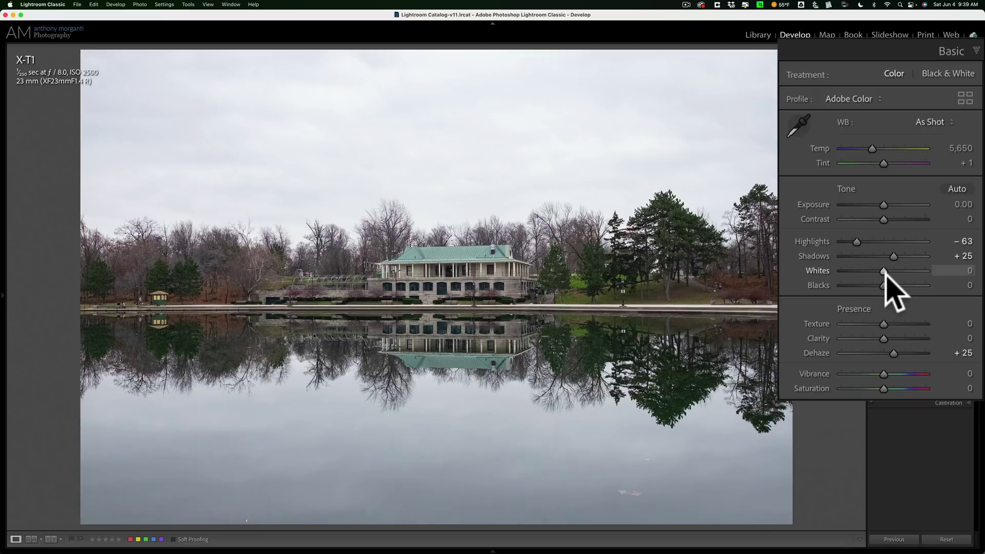
Step: Using the Option clipping preview, set Whites to +24 and Blacks to -28
{"action": "key", "text": "alt"}
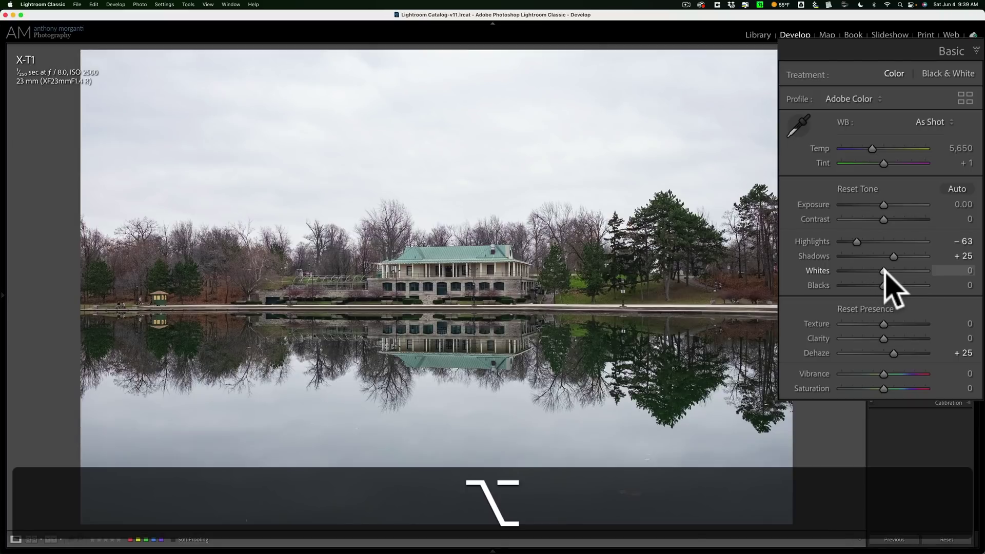
{"action": "left_click_drag", "start_coordinate": [883, 270], "coordinate": [883, 270]}
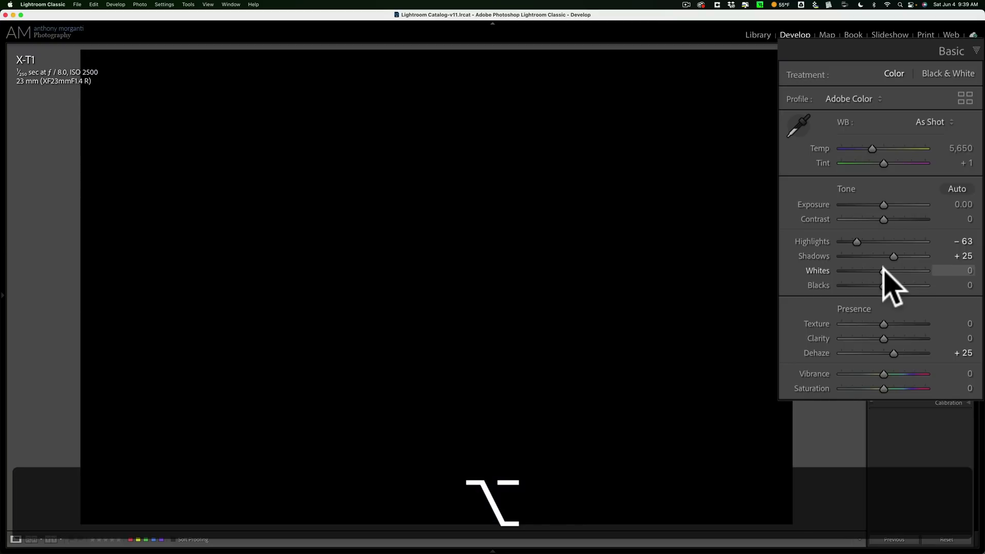
{"action": "left_click_drag", "start_coordinate": [883, 271], "coordinate": [896, 270]}
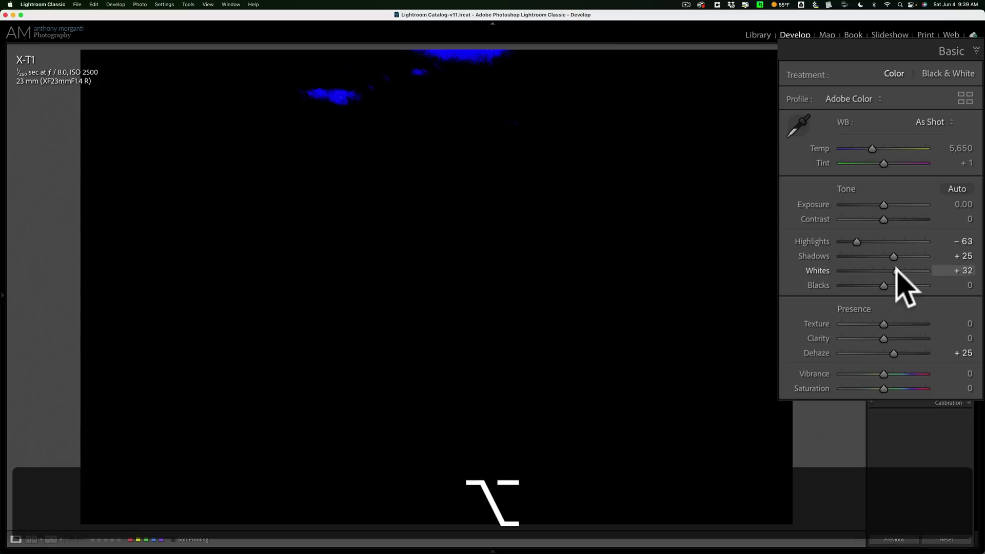
{"action": "left_click_drag", "start_coordinate": [896, 271], "coordinate": [894, 271]}
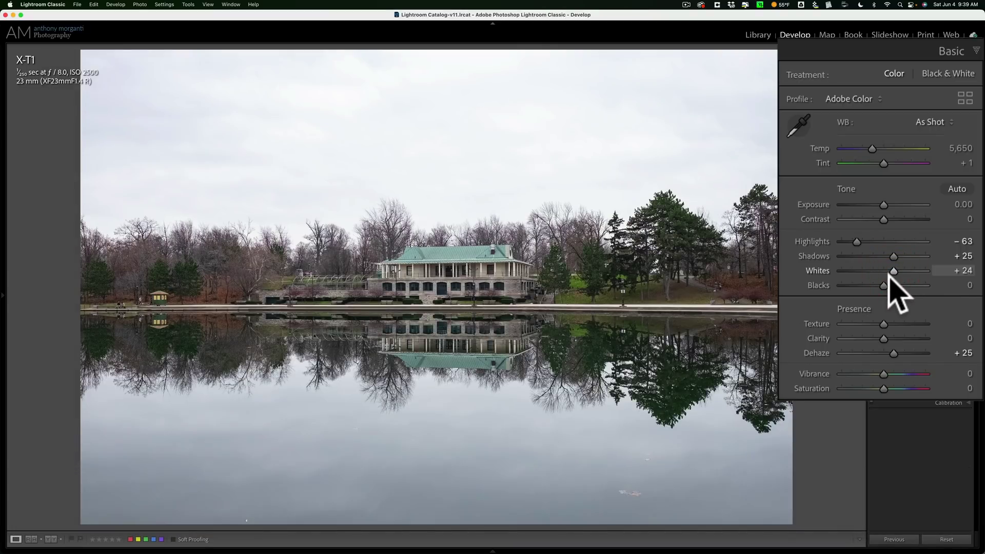
{"action": "key", "text": "alt"}
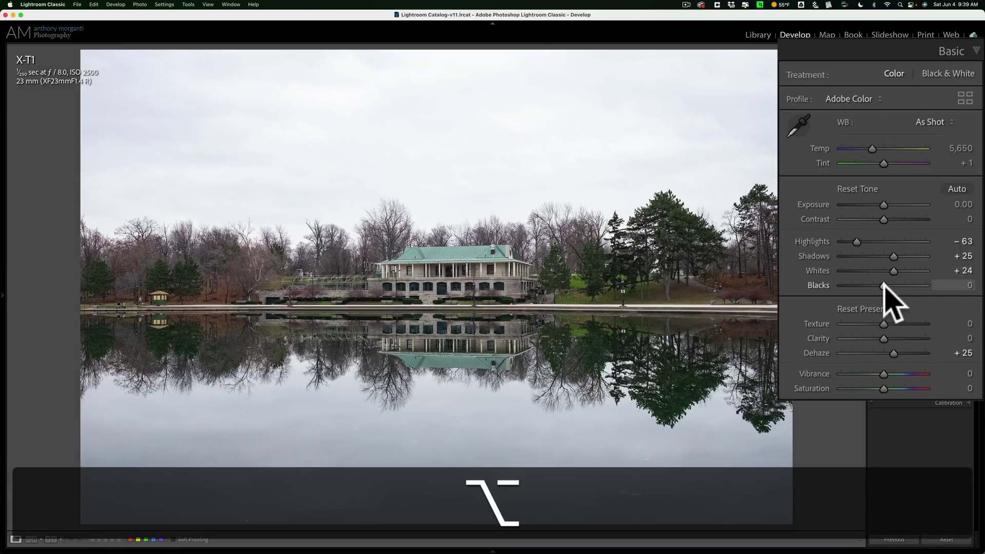
{"action": "left_click_drag", "start_coordinate": [884, 285], "coordinate": [883, 285]}
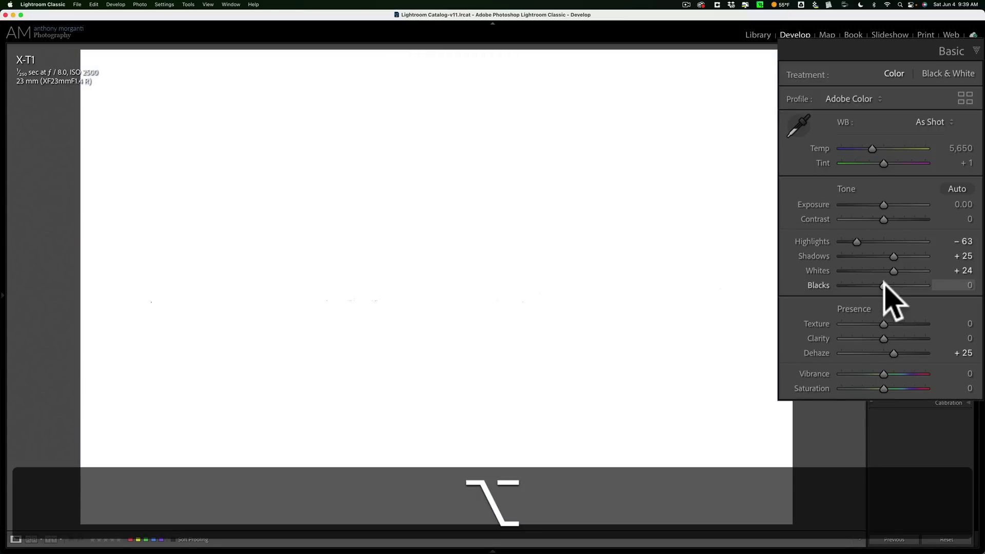
{"action": "left_click_drag", "start_coordinate": [884, 285], "coordinate": [871, 286]}
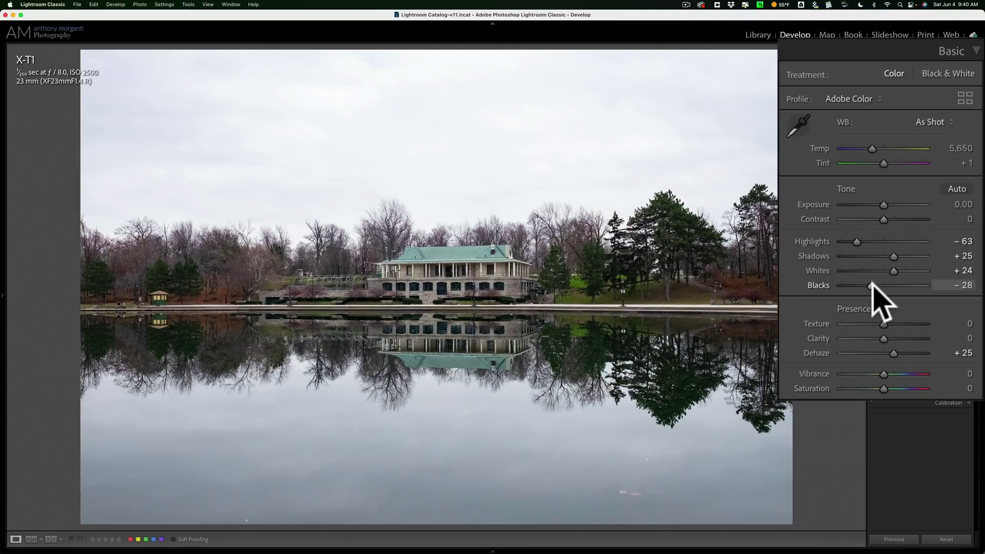
Step: Set Texture to +30, Clarity to +22 and Saturation to about +32
{"action": "mouse_move", "coordinate": [882, 322]}
{"action": "left_mouse_down"}
{"action": "mouse_move", "coordinate": [895, 322]}
{"action": "mouse_move", "coordinate": [894, 336]}
{"action": "left_mouse_up"}
{"action": "left_click", "coordinate": [885, 338]}
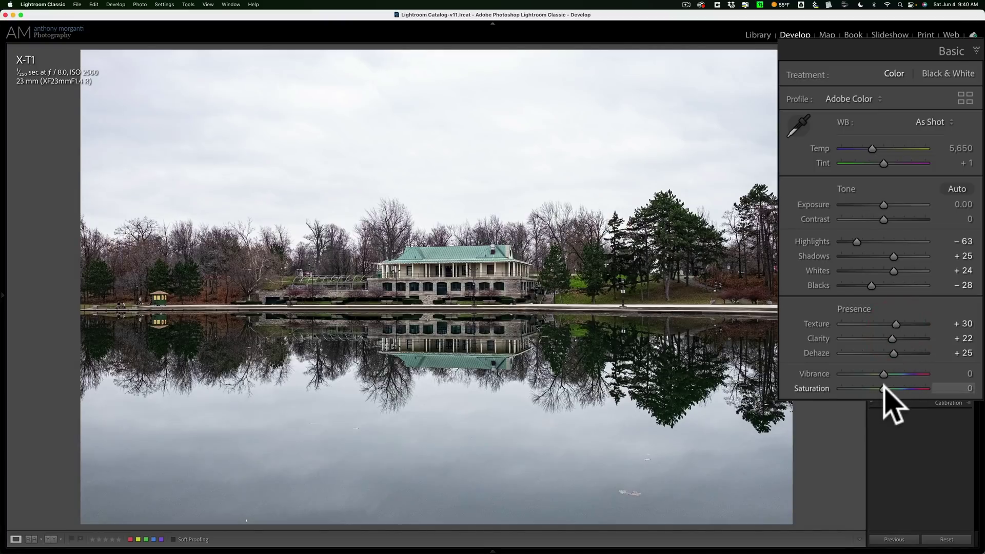
{"action": "left_click_drag", "start_coordinate": [883, 389], "coordinate": [895, 389]}
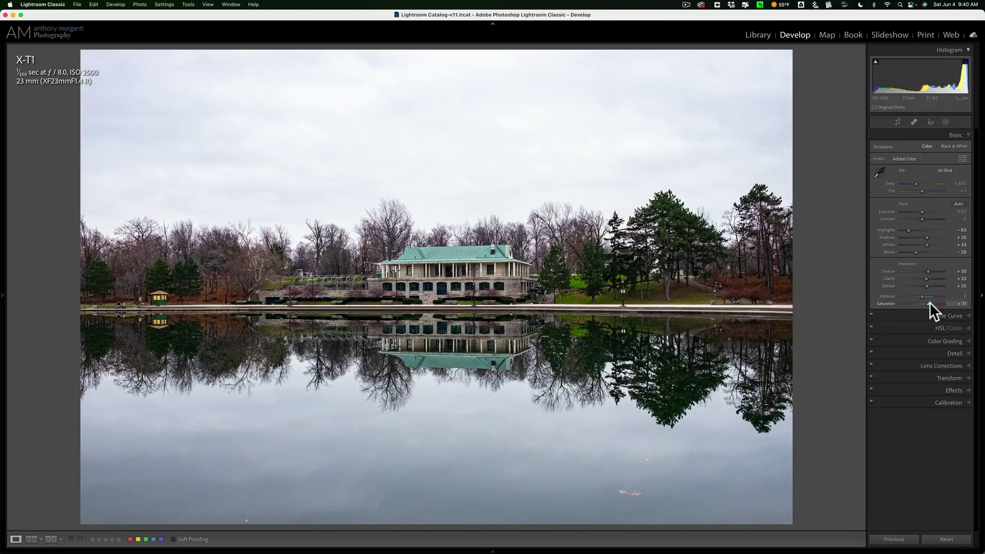
Step: Expand HSL/Color and raise Yellow luminance to +60, zooming in to check
{"action": "left_click", "coordinate": [969, 329]}
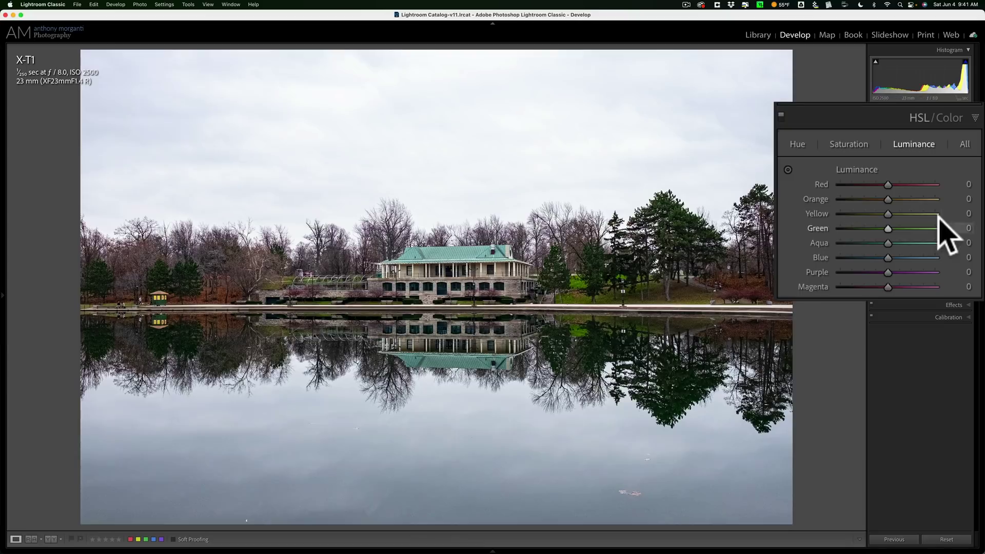
{"action": "left_click_drag", "start_coordinate": [889, 214], "coordinate": [874, 228]}
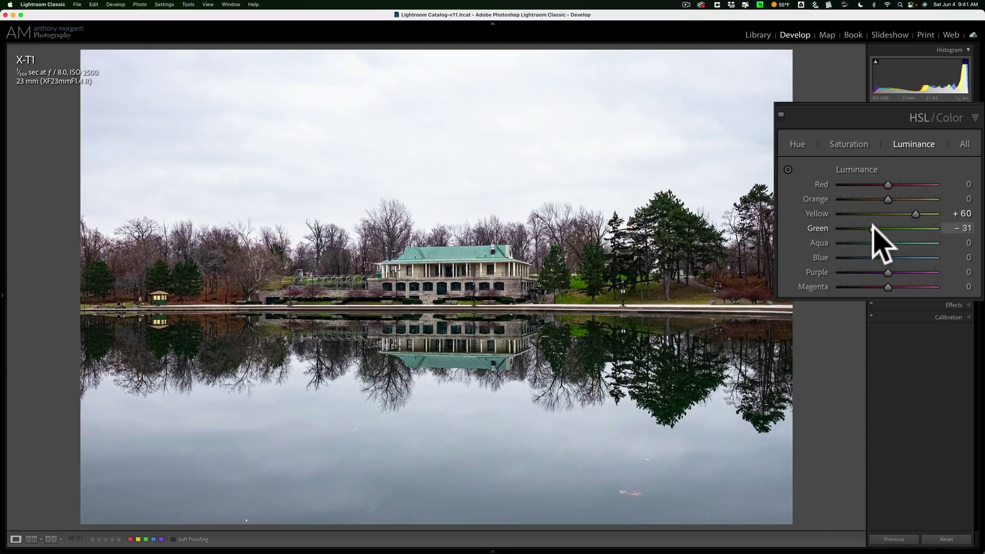
{"action": "left_click", "coordinate": [579, 292]}
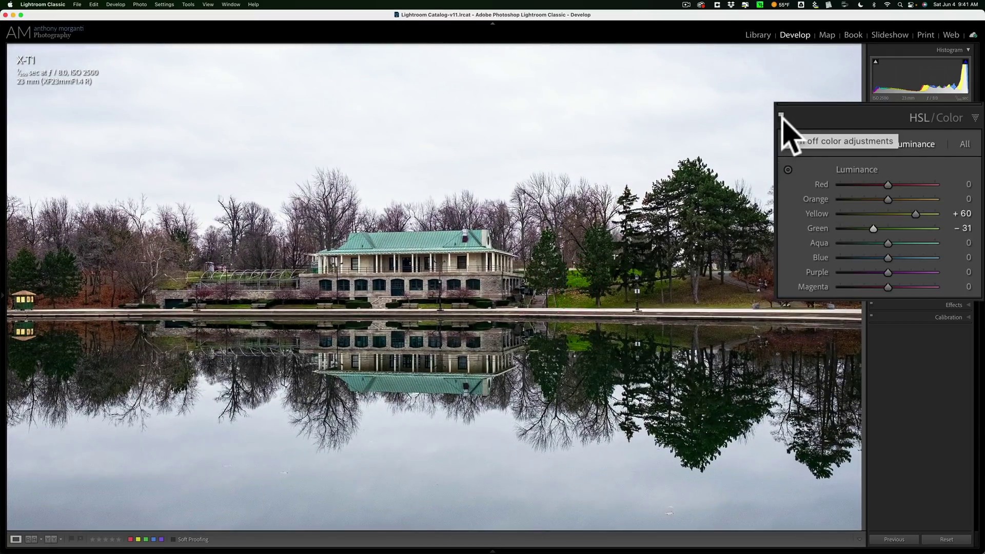
Step: Toggle the HSL/Color adjustments off and on to compare before and after
{"action": "left_click", "coordinate": [781, 115]}
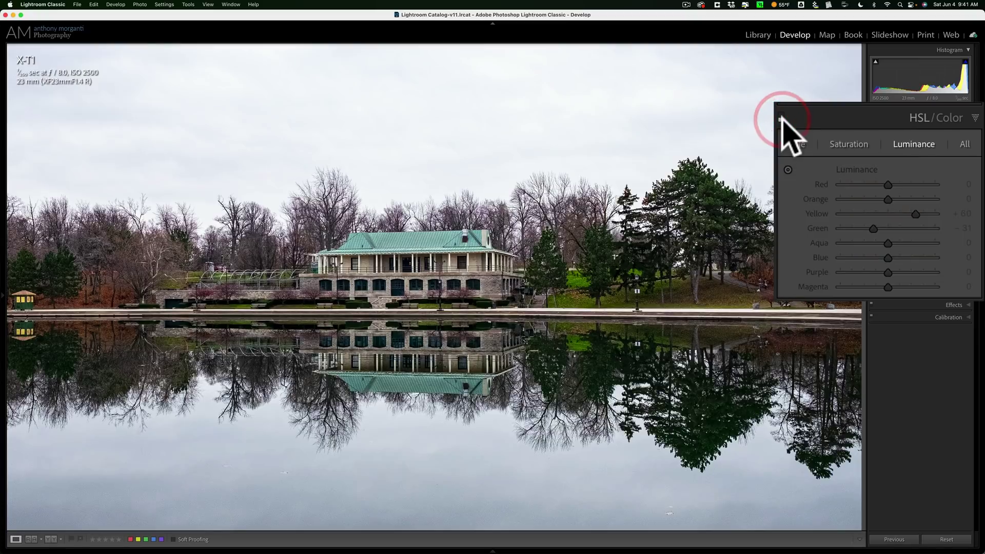
{"action": "left_click", "coordinate": [781, 115]}
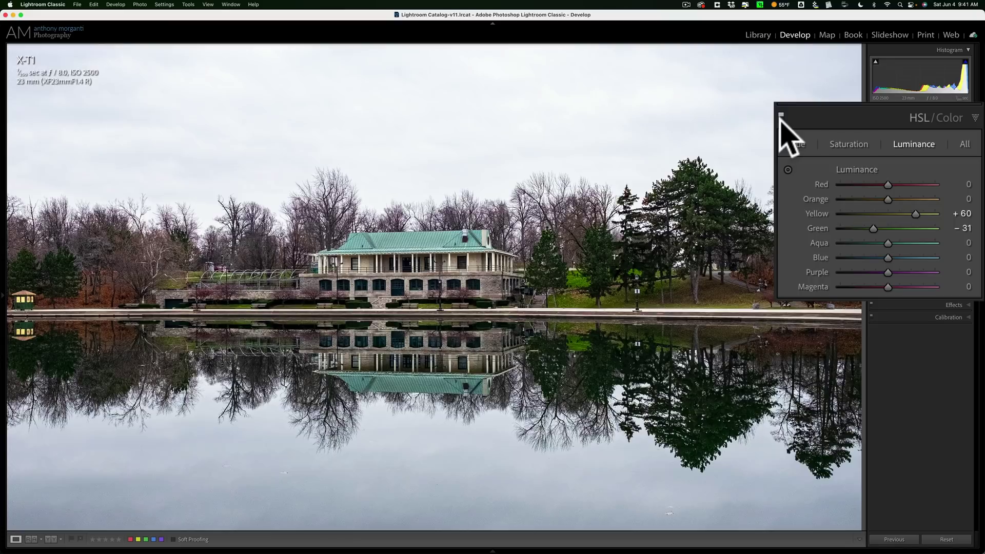
{"action": "left_click", "coordinate": [781, 115]}
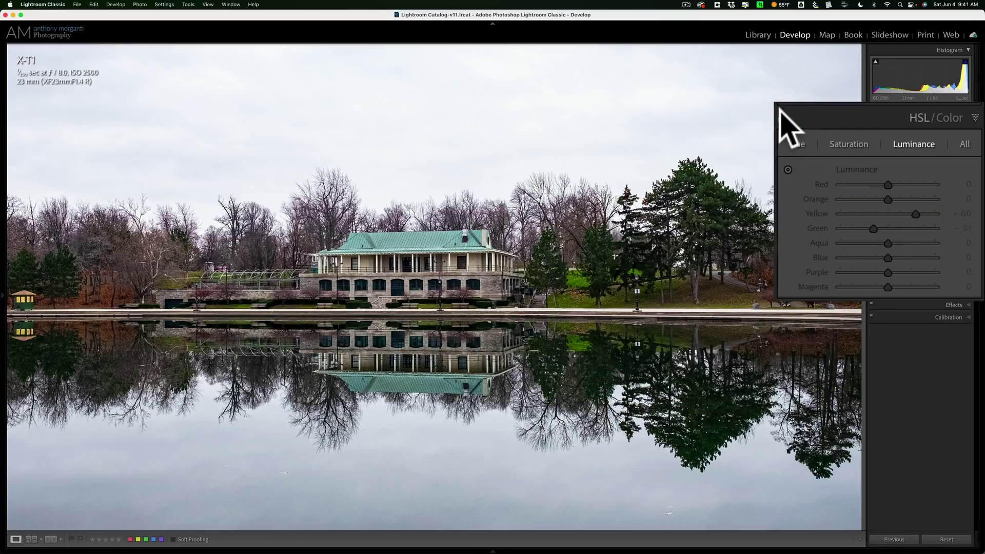
{"action": "left_click", "coordinate": [780, 112]}
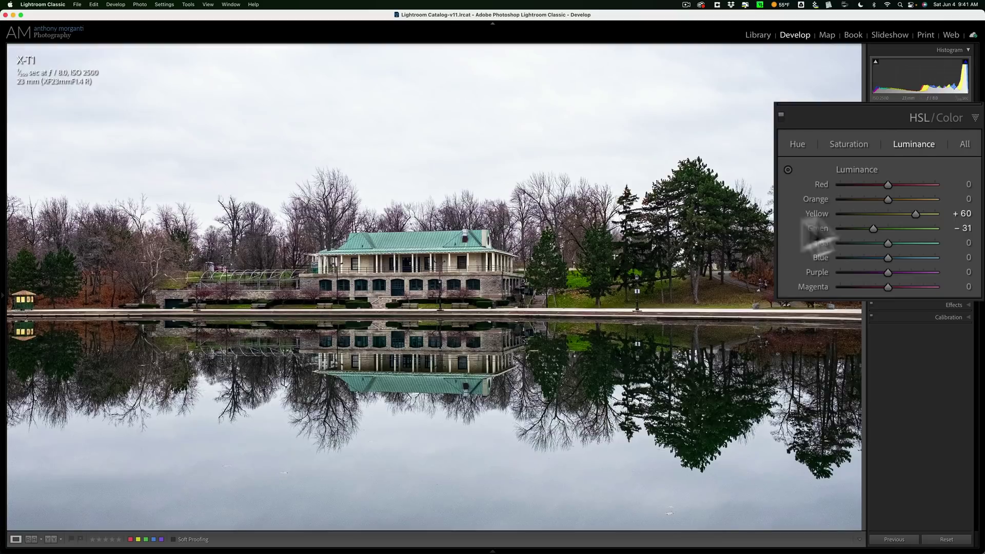
Step: Compare before/after once more, then darken Blue luminance to -46
{"action": "left_click", "coordinate": [780, 116]}
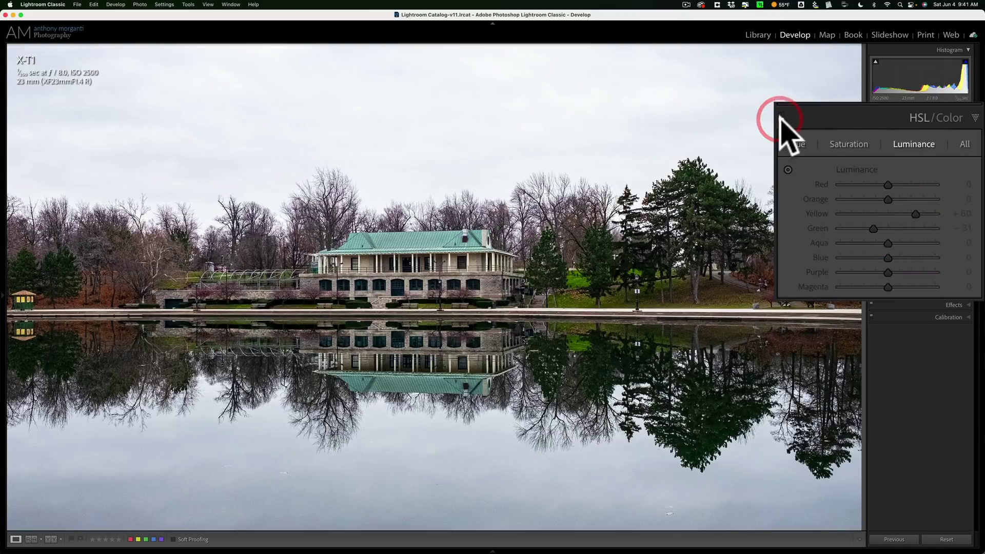
{"action": "left_click", "coordinate": [780, 115]}
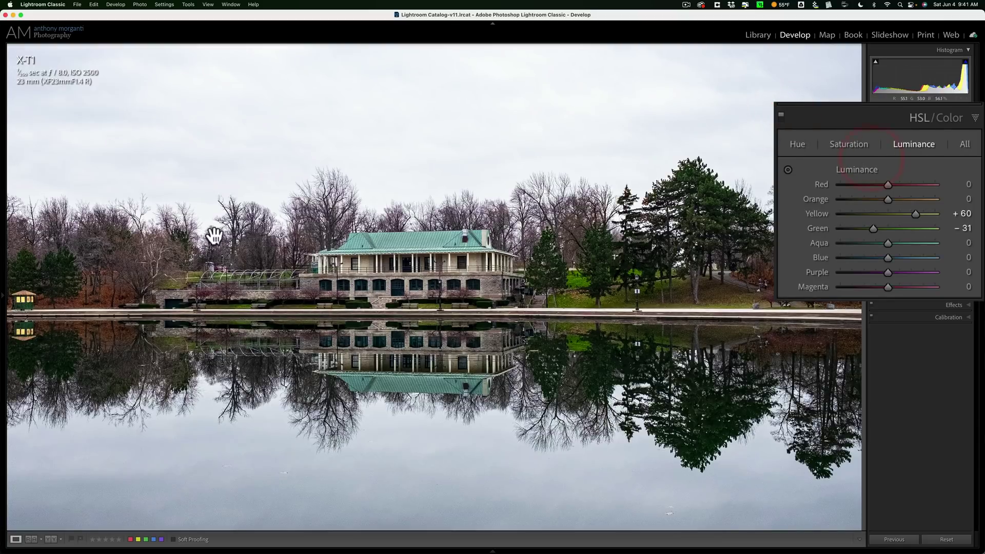
{"action": "left_click", "coordinate": [521, 261]}
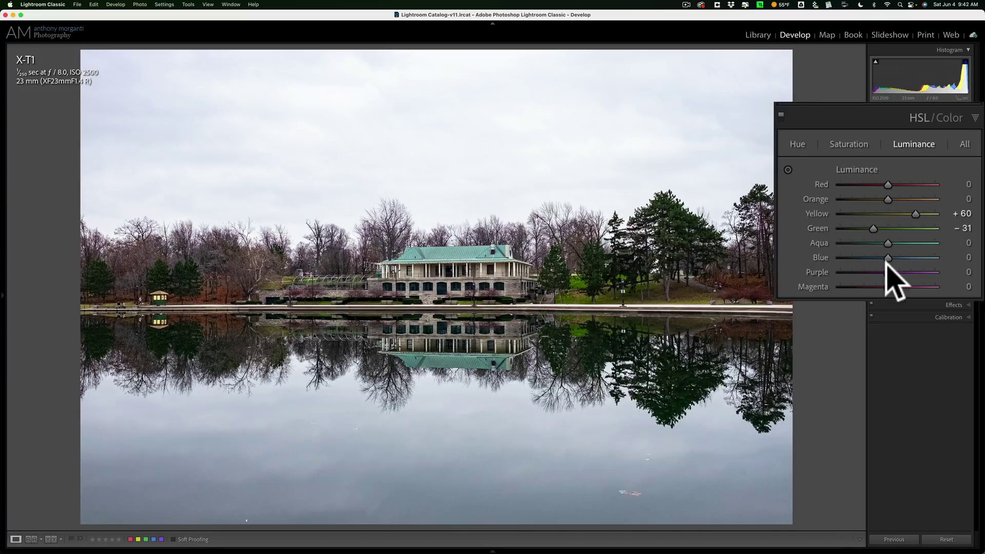
{"action": "left_click_drag", "start_coordinate": [888, 262], "coordinate": [865, 259]}
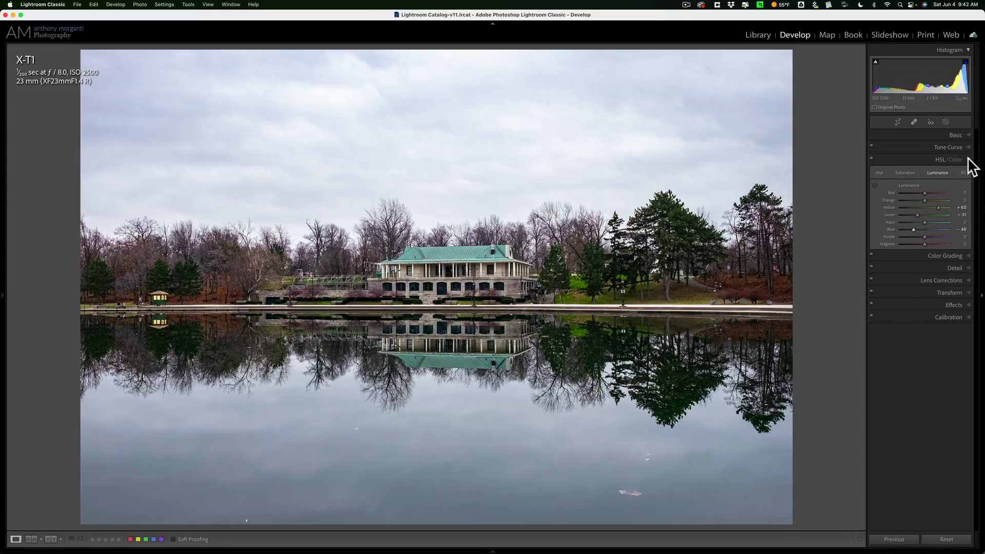
Step: Collapse HSL and set up Spot Removal in Heal mode with a softer feather
{"action": "left_click", "coordinate": [968, 160]}
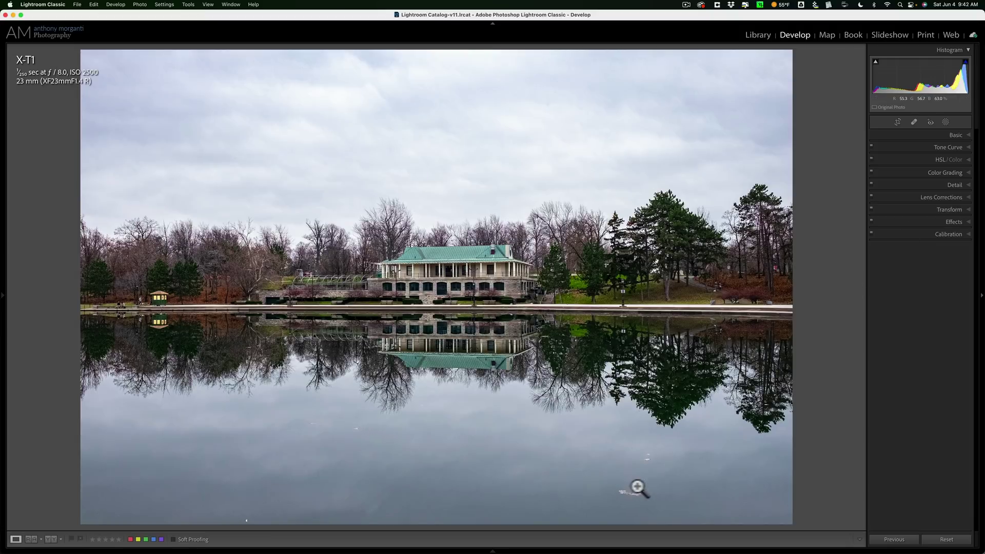
{"action": "left_click", "coordinate": [913, 122]}
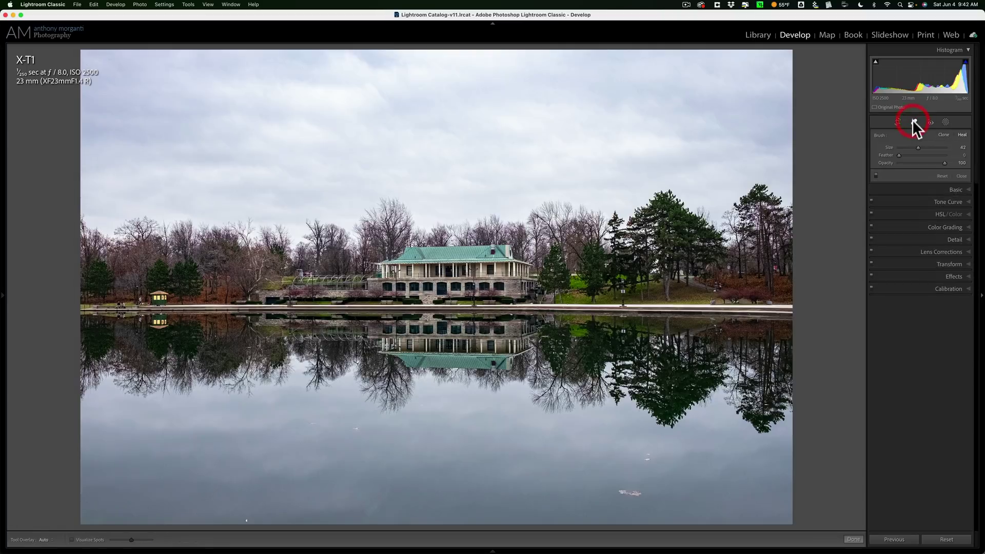
{"action": "mouse_move", "coordinate": [899, 155]}
{"action": "left_mouse_down"}
{"action": "mouse_move", "coordinate": [916, 154]}
{"action": "mouse_move", "coordinate": [883, 163]}
{"action": "left_mouse_up"}
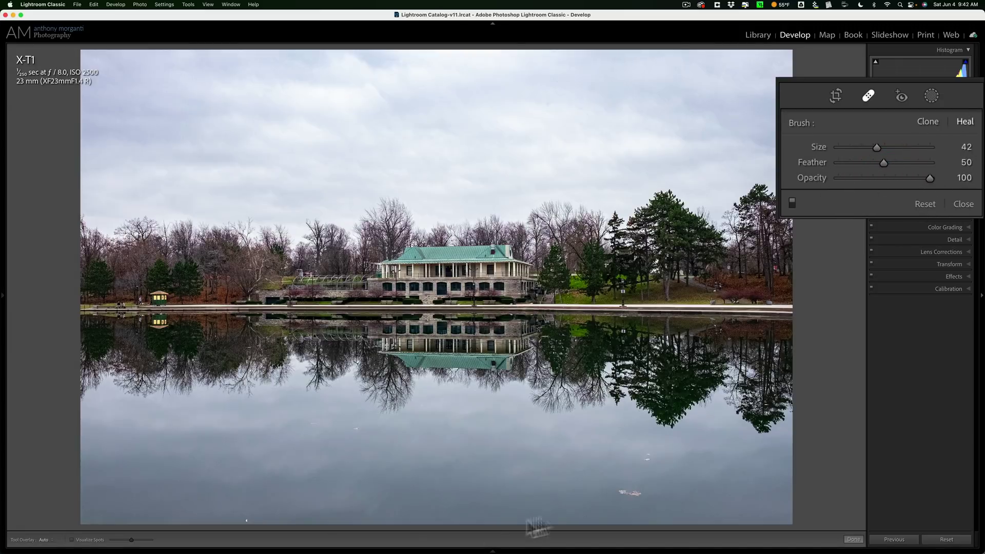
Step: Heal the six white specks on the lake water, then close Spot Removal
{"action": "left_click_drag", "start_coordinate": [649, 454], "coordinate": [648, 455]}
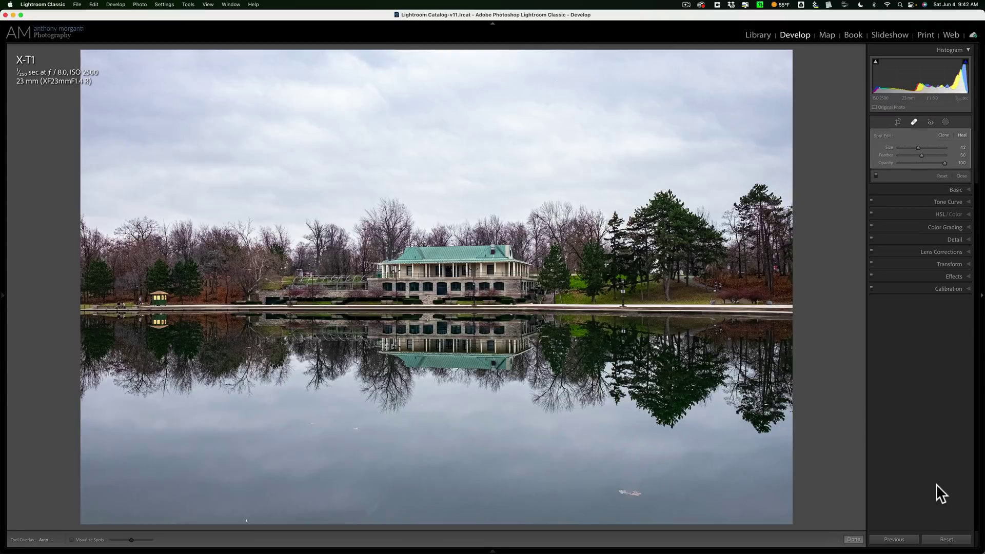
{"action": "mouse_move", "coordinate": [630, 491]}
{"action": "left_mouse_down"}
{"action": "mouse_move", "coordinate": [639, 495]}
{"action": "mouse_move", "coordinate": [622, 495]}
{"action": "mouse_move", "coordinate": [627, 489]}
{"action": "left_mouse_up"}
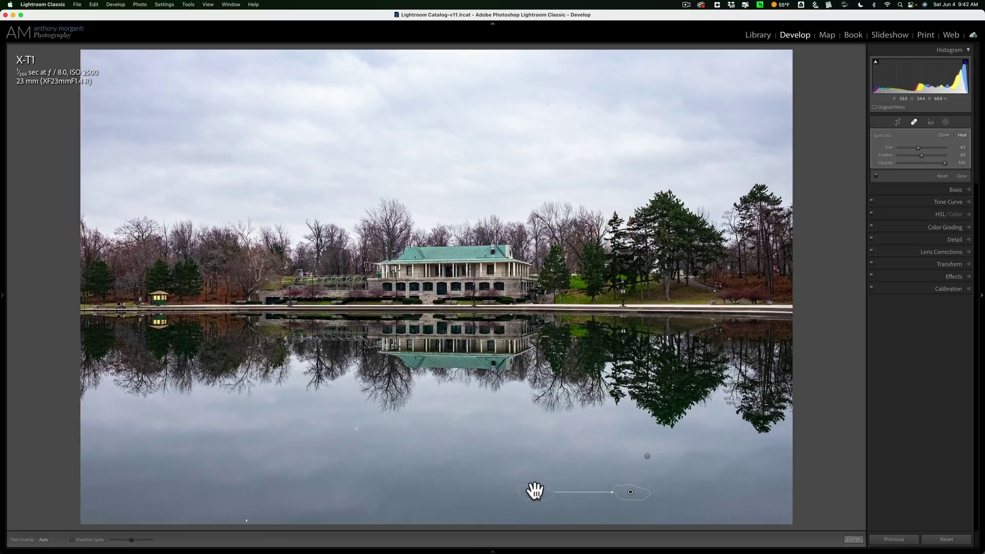
{"action": "mouse_move", "coordinate": [533, 492]}
{"action": "left_mouse_down"}
{"action": "mouse_move", "coordinate": [534, 478]}
{"action": "mouse_move", "coordinate": [534, 488]}
{"action": "left_mouse_up"}
{"action": "left_click", "coordinate": [357, 428]}
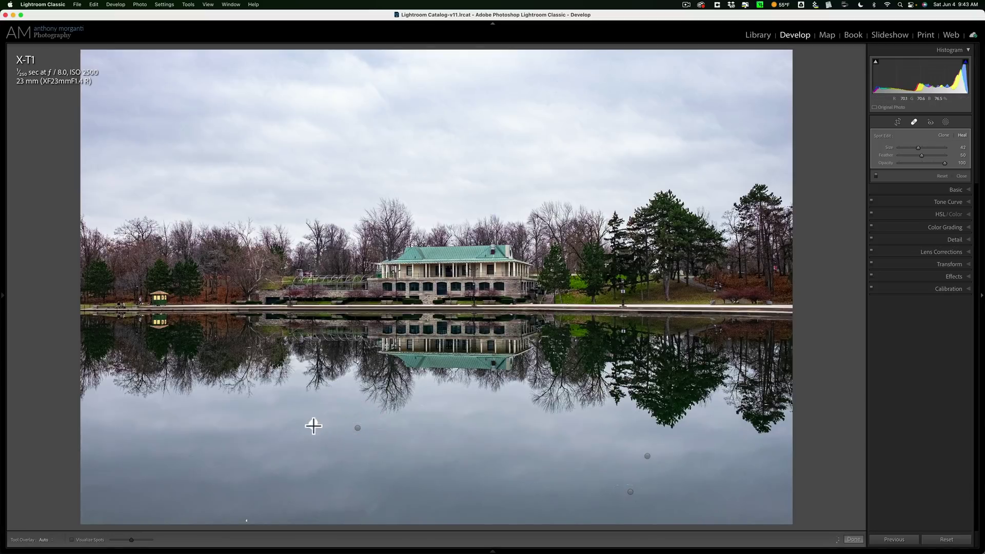
{"action": "left_click", "coordinate": [313, 423]}
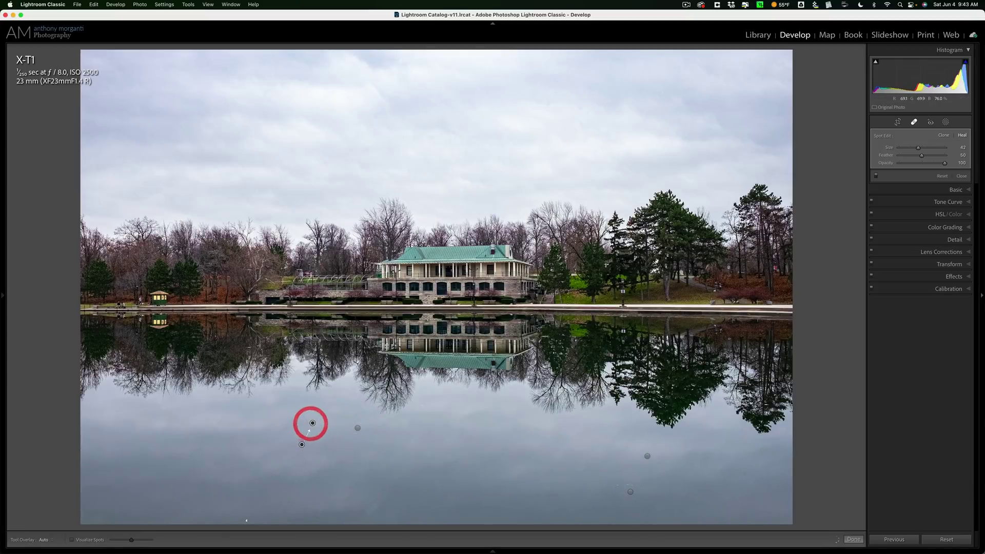
{"action": "left_click", "coordinate": [246, 520]}
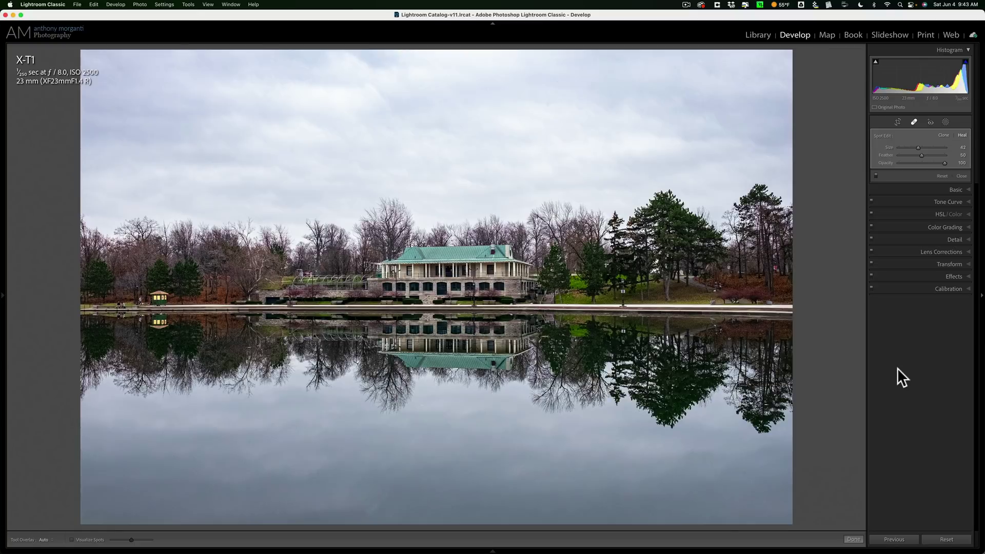
{"action": "left_click", "coordinate": [913, 121]}
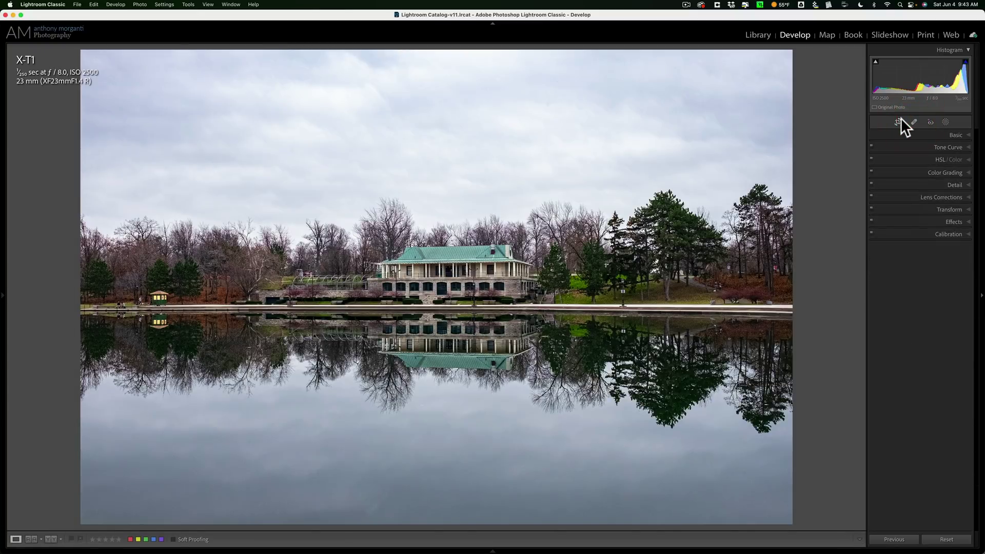
Step: Expand the Basic panel and raise Contrast to +21
{"action": "left_click", "coordinate": [957, 135]}
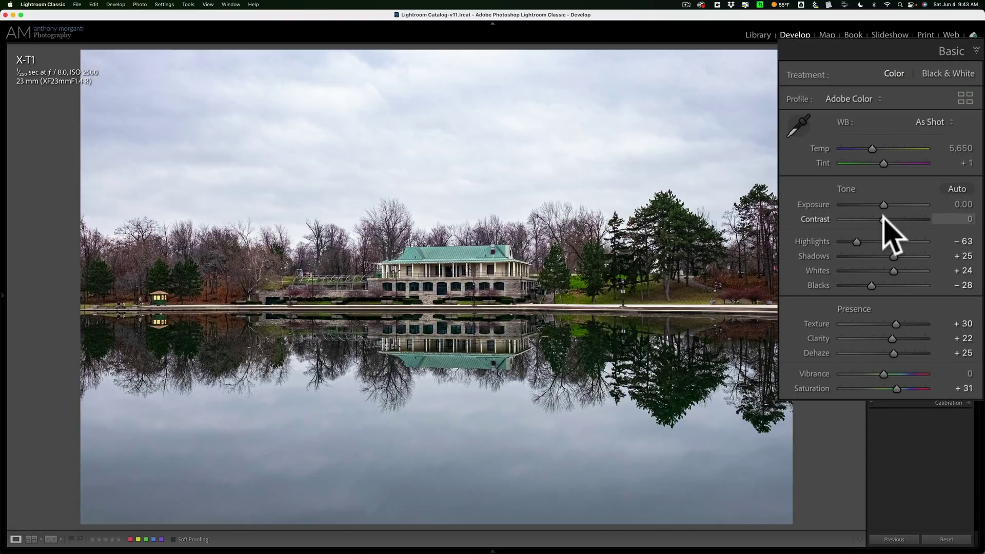
{"action": "left_click_drag", "start_coordinate": [883, 218], "coordinate": [891, 218]}
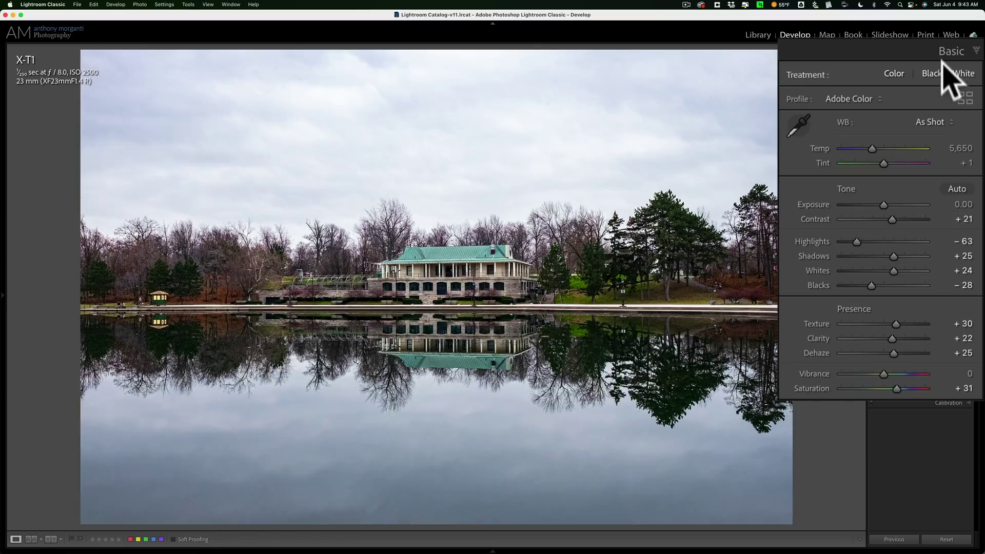
Step: Add a Select Sky mask with Texture +24, Clarity +79 and Noise +100, overlay hidden
{"action": "left_click", "coordinate": [955, 134]}
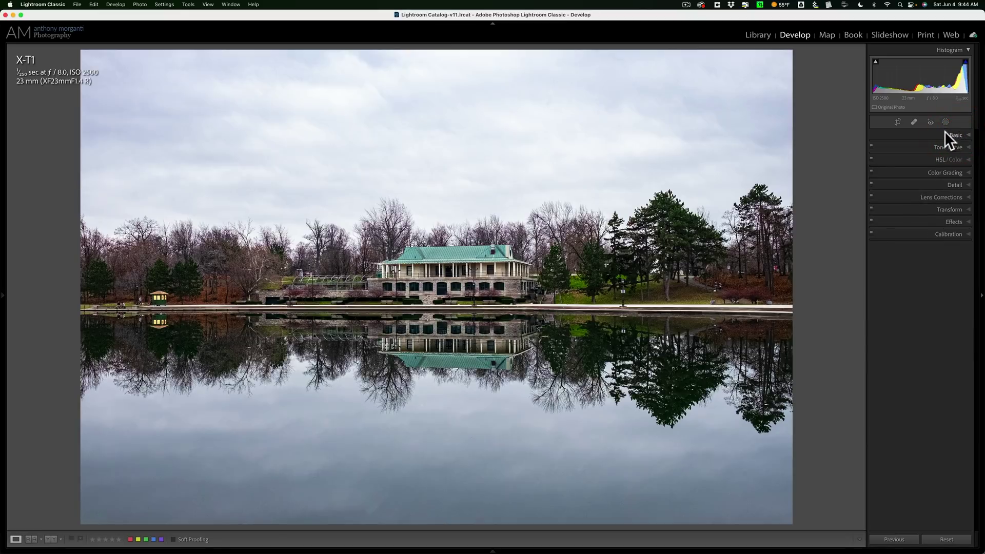
{"action": "left_click", "coordinate": [946, 121]}
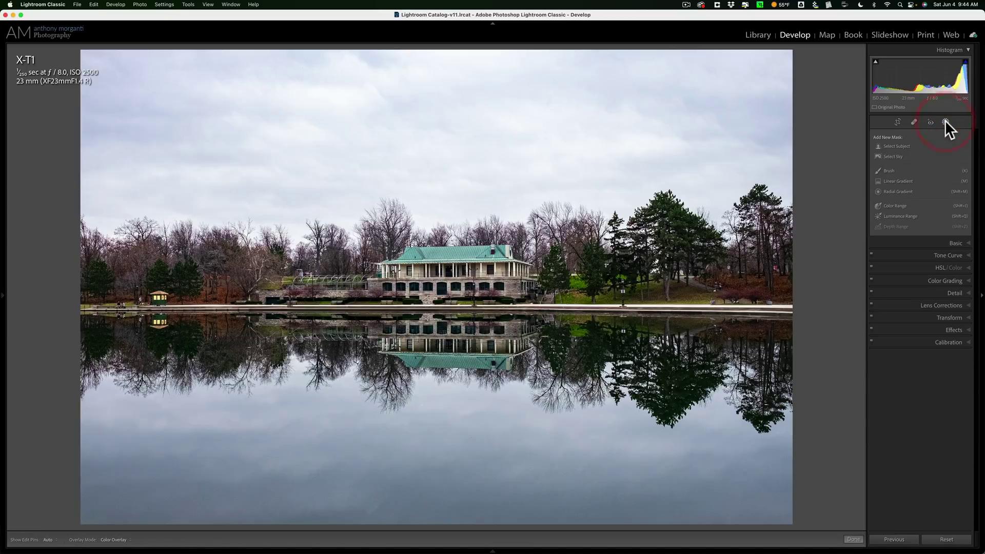
{"action": "left_click", "coordinate": [845, 196]}
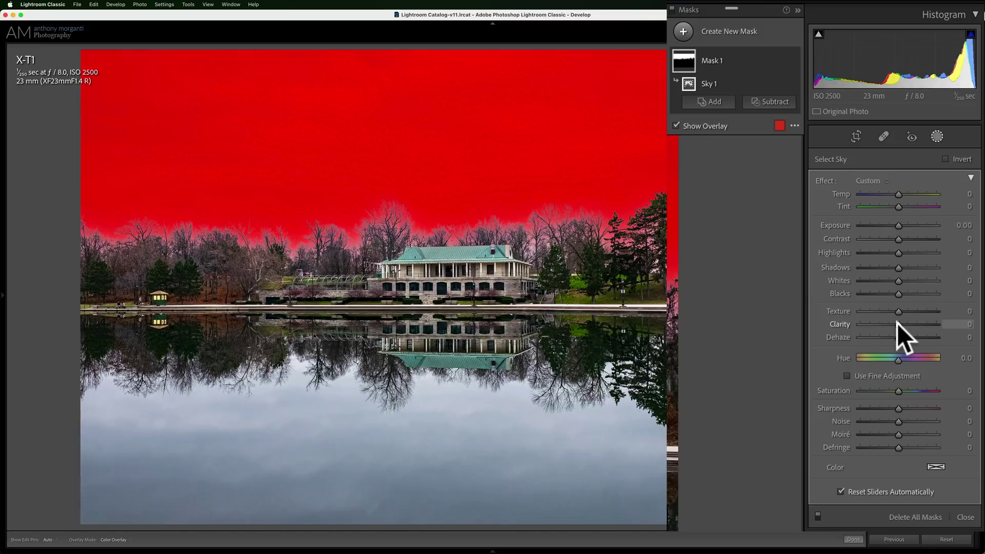
{"action": "key", "text": "o"}
{"action": "mouse_move", "coordinate": [898, 323]}
{"action": "left_mouse_down"}
{"action": "mouse_move", "coordinate": [927, 325]}
{"action": "mouse_move", "coordinate": [907, 311]}
{"action": "left_mouse_up"}
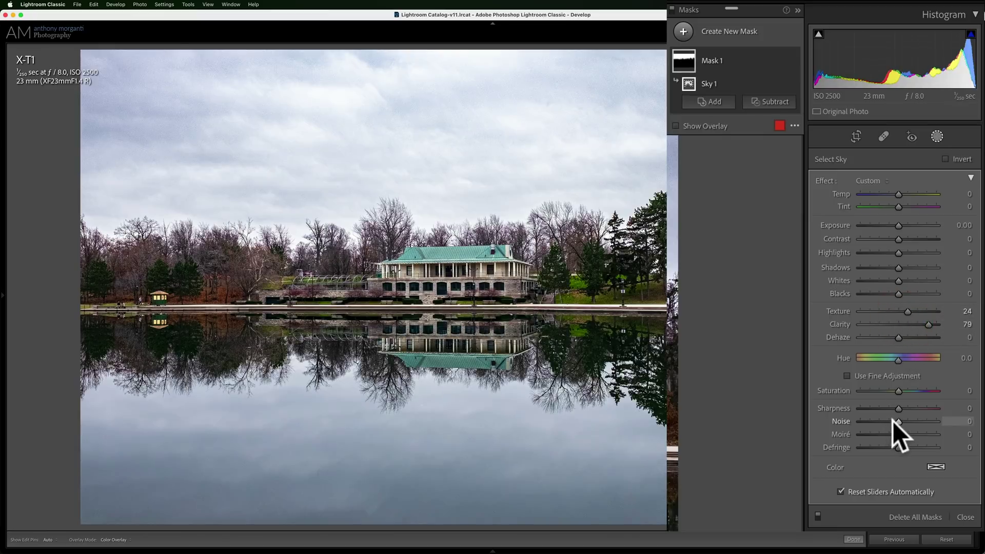
{"action": "left_click_drag", "start_coordinate": [897, 419], "coordinate": [978, 430]}
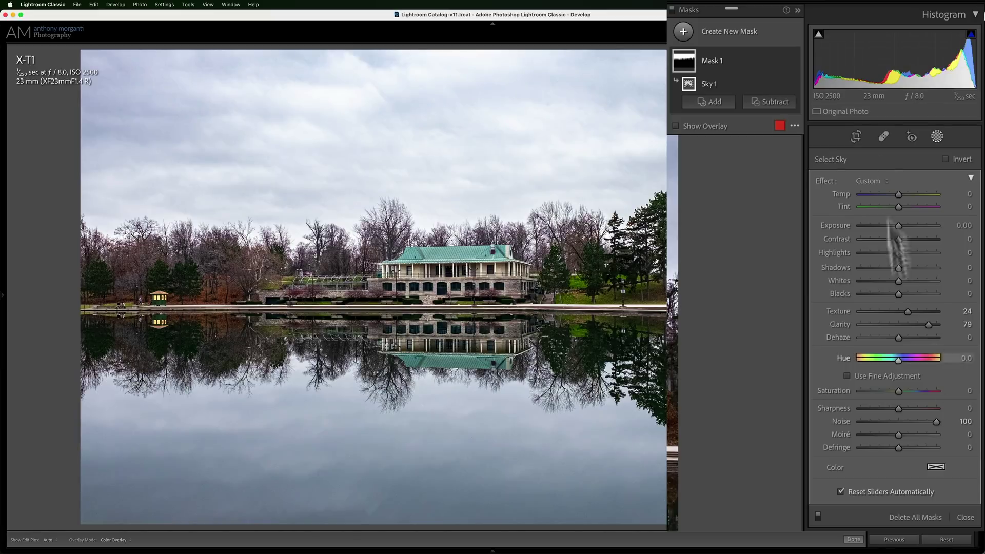
Step: Close Masking, expand the Detail panel and zoom in on the boathouse
{"action": "left_click", "coordinate": [937, 136]}
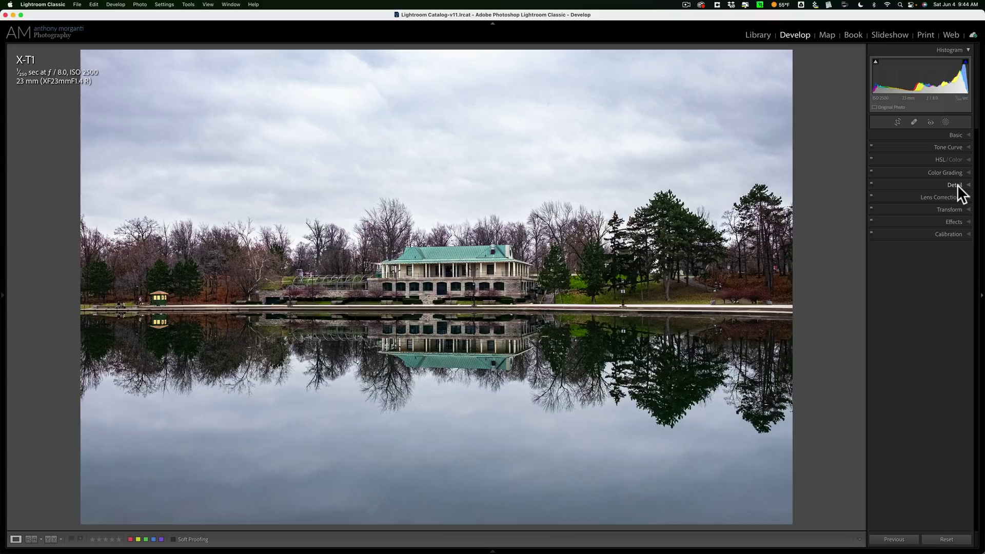
{"action": "left_click", "coordinate": [955, 185]}
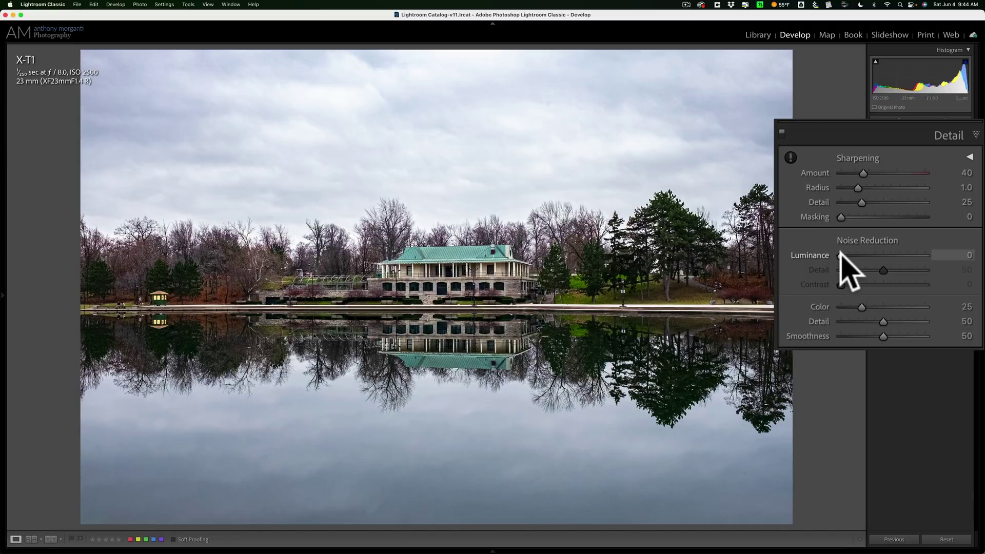
{"action": "left_click", "coordinate": [506, 196]}
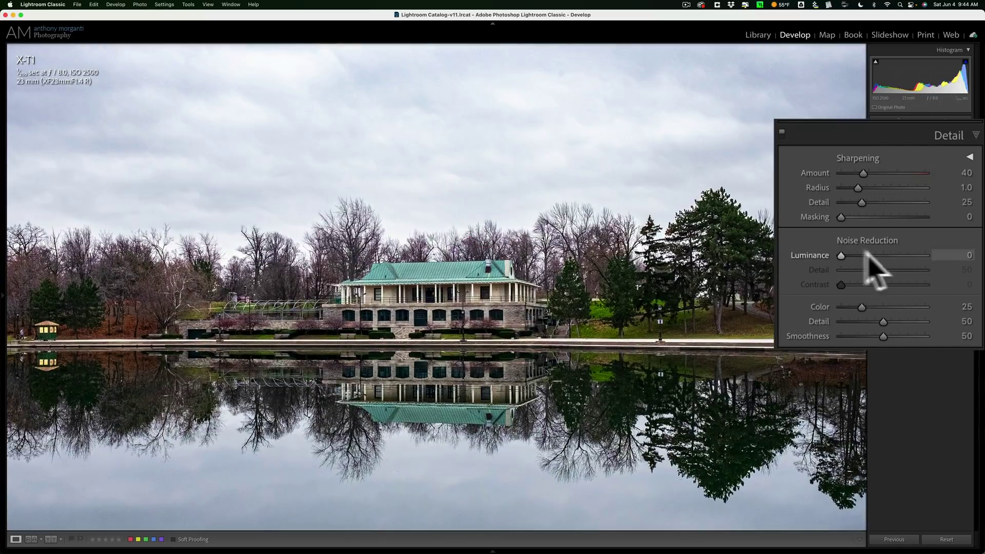
{"action": "left_click", "coordinate": [501, 198]}
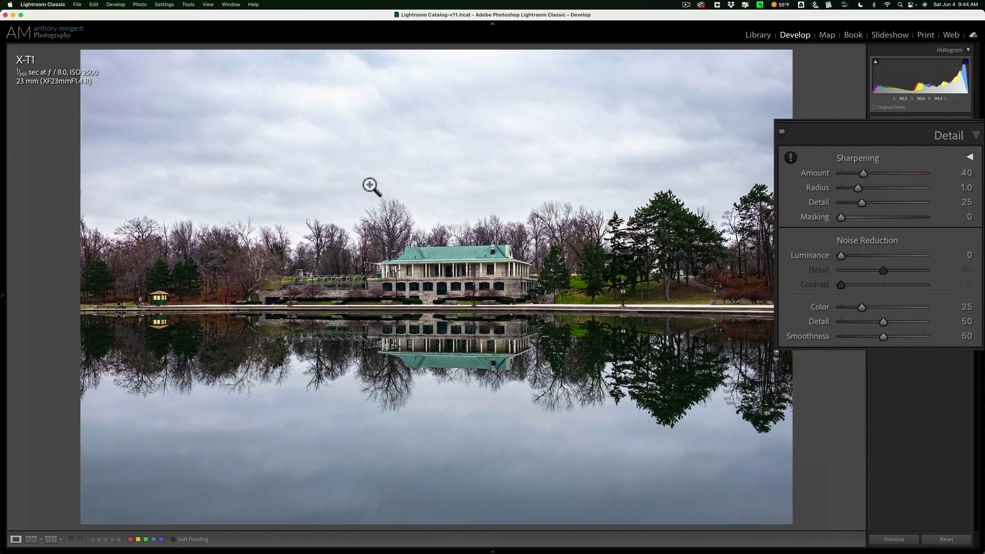
{"action": "key", "text": "super"}
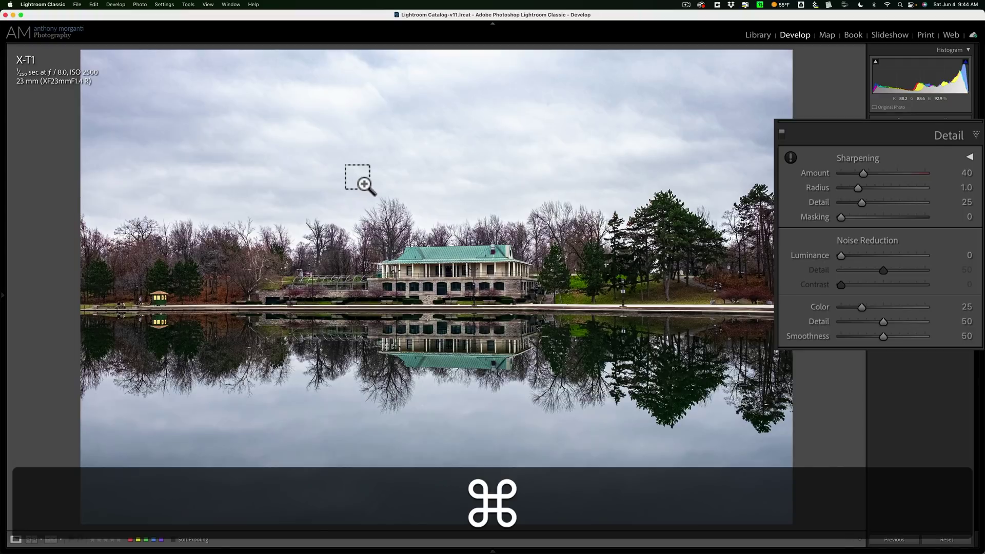
{"action": "left_click_drag", "start_coordinate": [363, 183], "coordinate": [586, 331]}
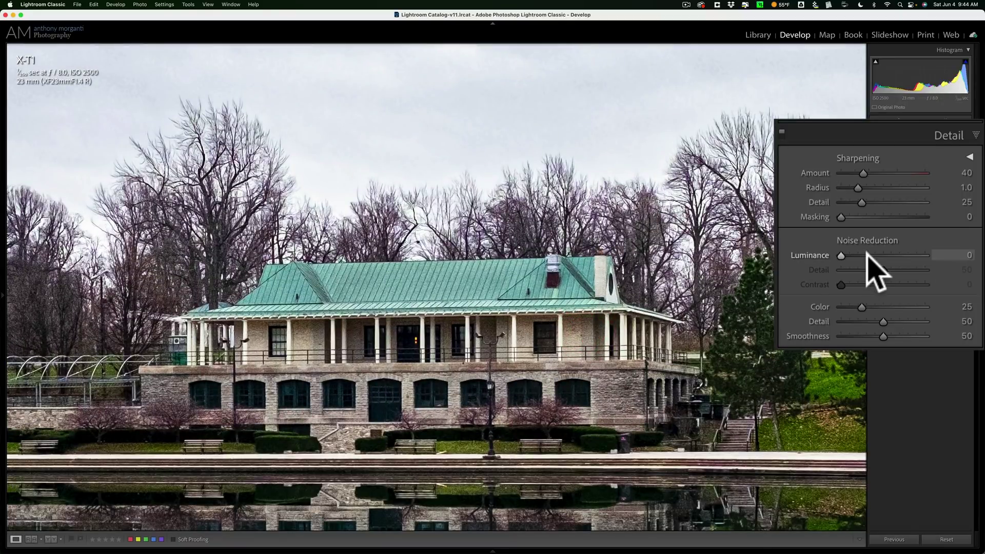
Step: Set Noise Reduction Luminance to 32 and Detail to 100, then return to Fit view
{"action": "left_click", "coordinate": [875, 255]}
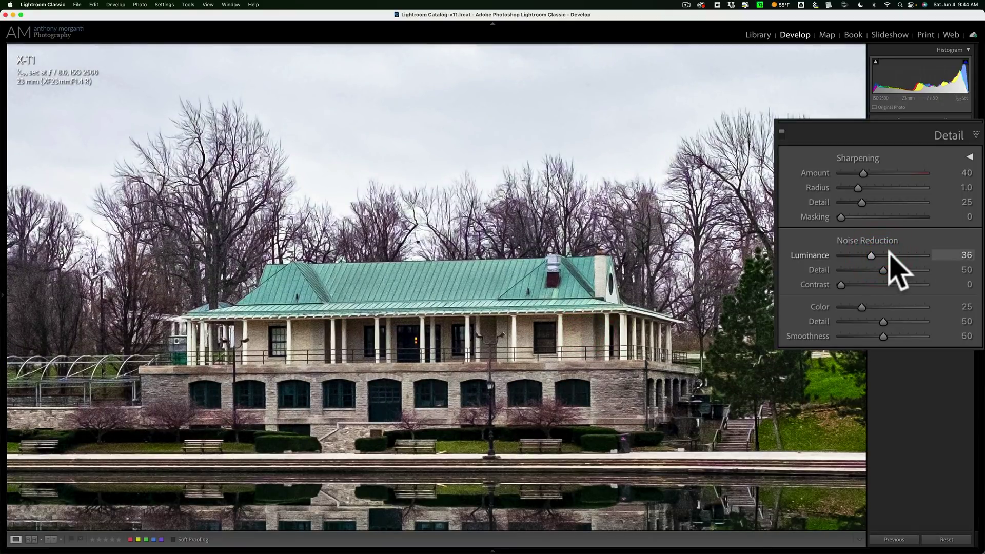
{"action": "left_click", "coordinate": [890, 252]}
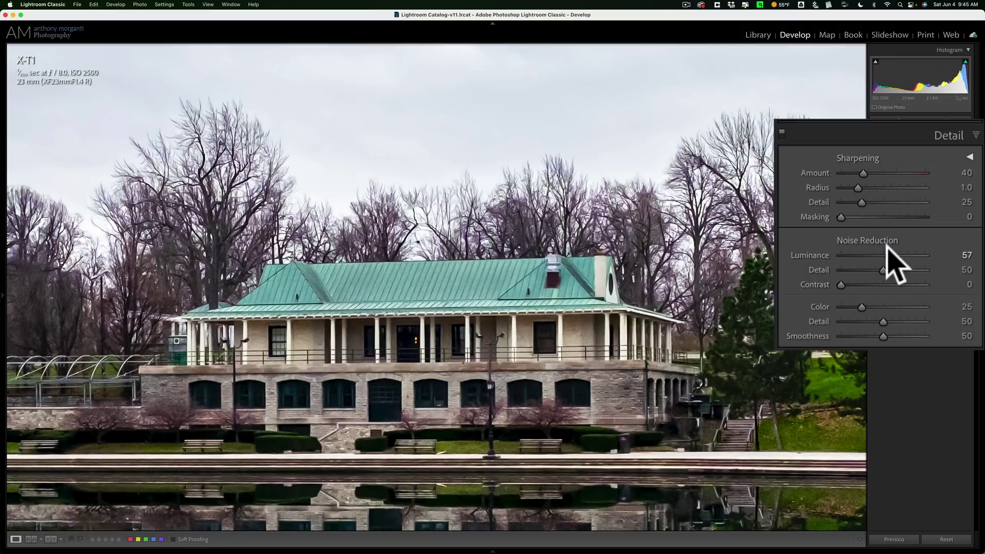
{"action": "left_click", "coordinate": [876, 254]}
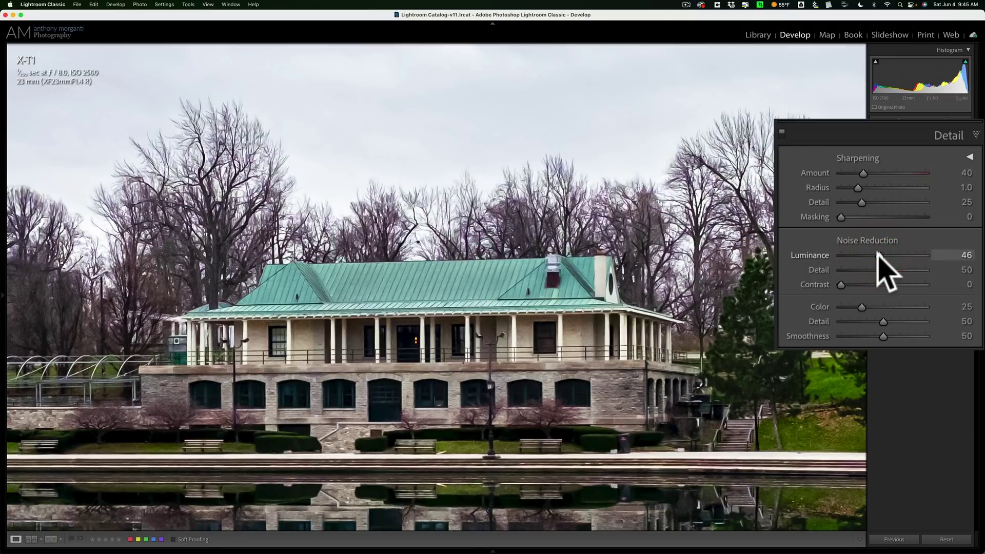
{"action": "left_click", "coordinate": [868, 255]}
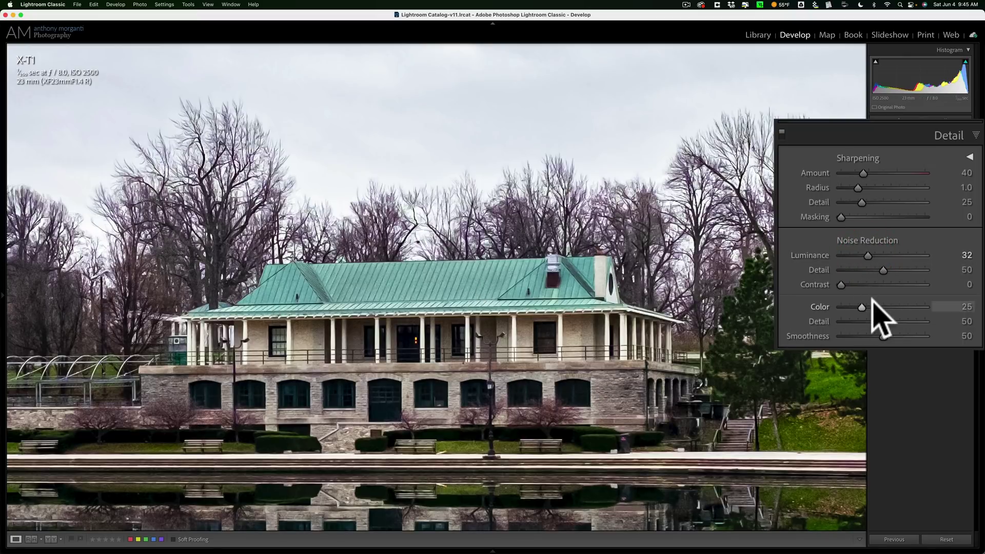
{"action": "left_click_drag", "start_coordinate": [883, 270], "coordinate": [915, 270]}
{"action": "left_click", "coordinate": [506, 182]}
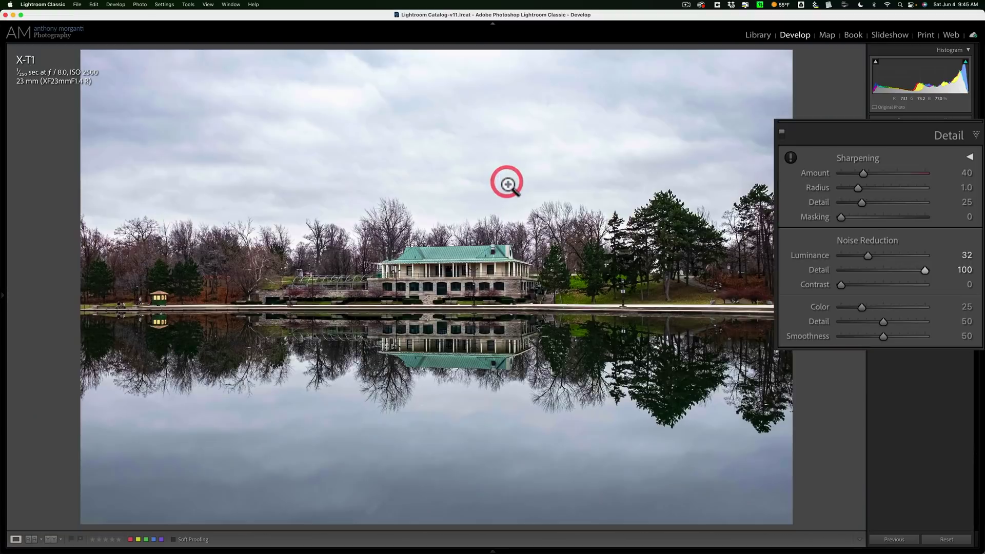
Step: Preview the sharpening mask at Masking 78, then raise Sharpening Amount from 40 to 92
{"action": "key", "text": "alt"}
{"action": "left_click", "coordinate": [841, 217]}
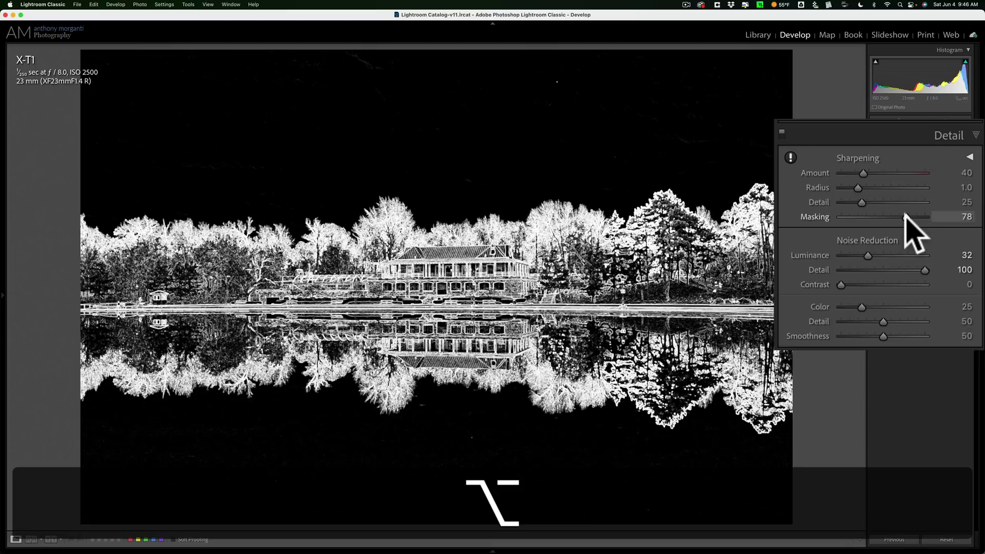
{"action": "left_click_drag", "start_coordinate": [905, 216], "coordinate": [906, 220]}
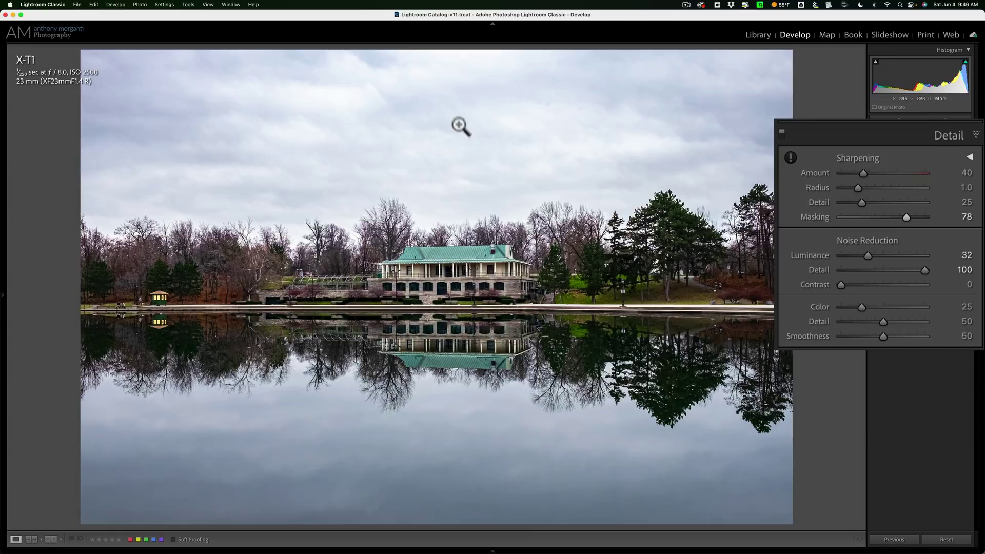
{"action": "left_click_drag", "start_coordinate": [864, 172], "coordinate": [894, 172]}
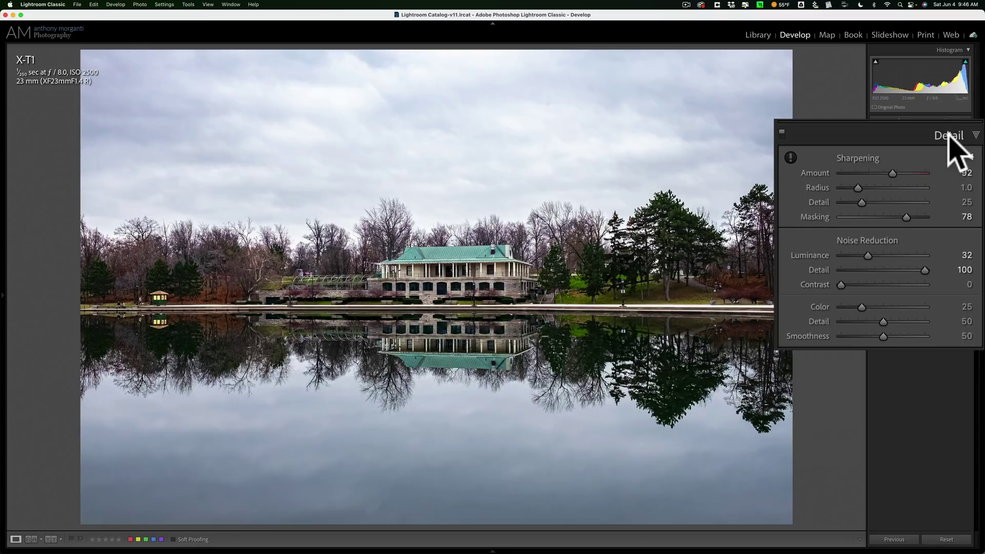
Step: In the Basic panel, lift Blacks from -28 to -3 while watching the shadow clipping preview
{"action": "left_click", "coordinate": [955, 185]}
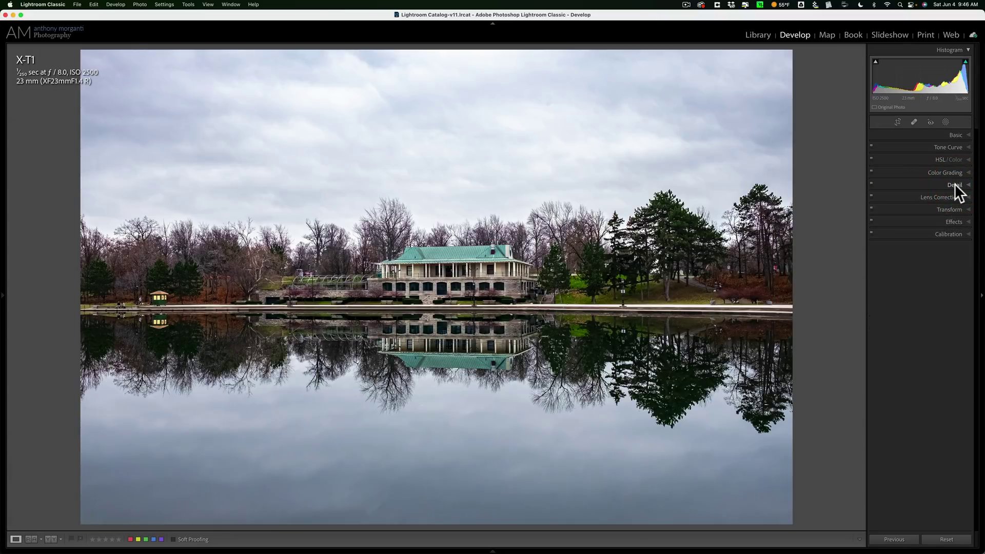
{"action": "left_click", "coordinate": [952, 134]}
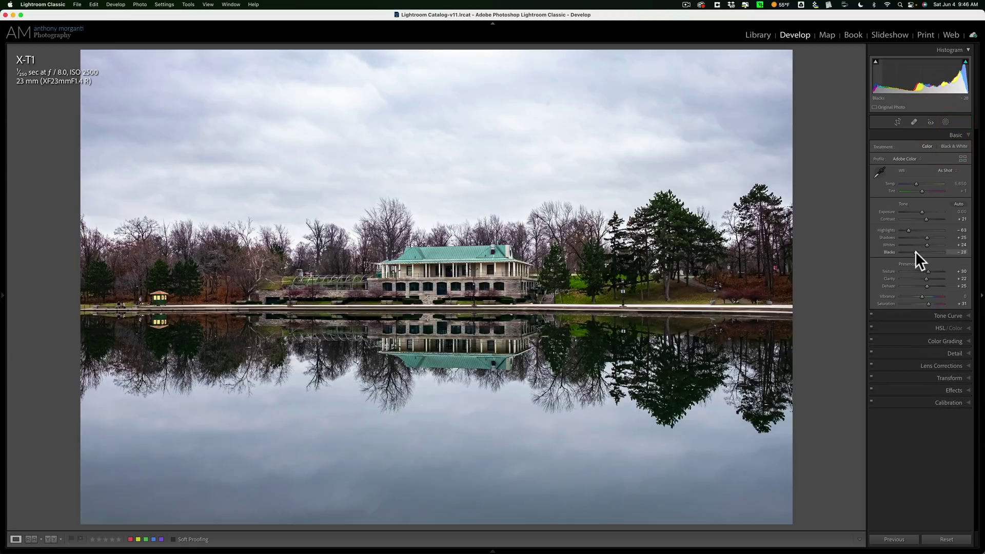
{"action": "key", "text": "alt"}
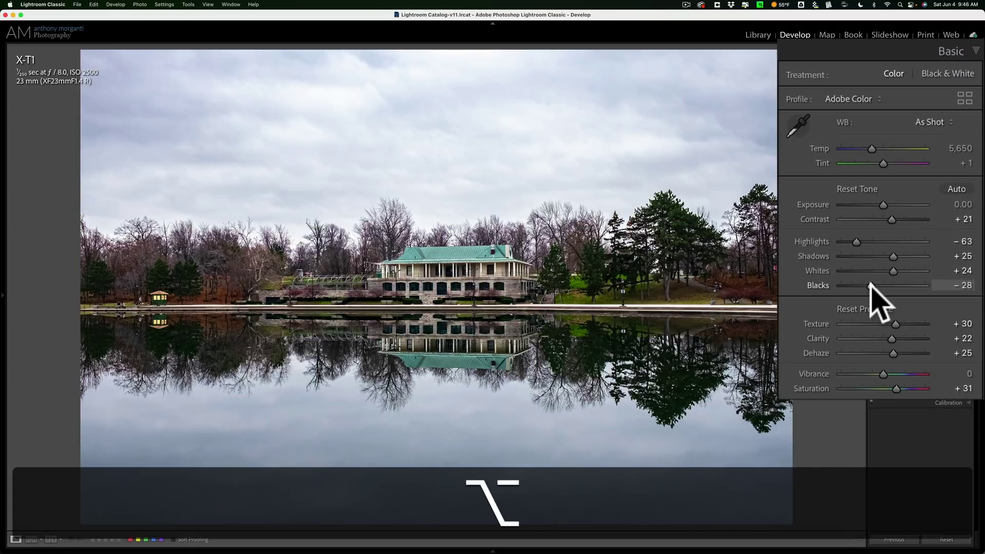
{"action": "left_click", "coordinate": [871, 286], "text": "alt"}
{"action": "left_click_drag", "start_coordinate": [871, 286], "coordinate": [881, 286]}
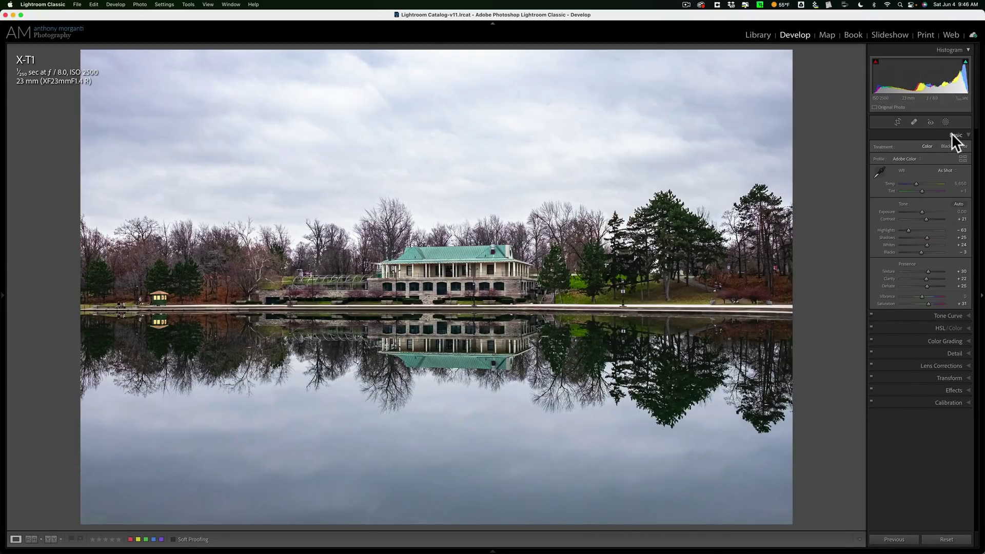
{"action": "left_click", "coordinate": [952, 135]}
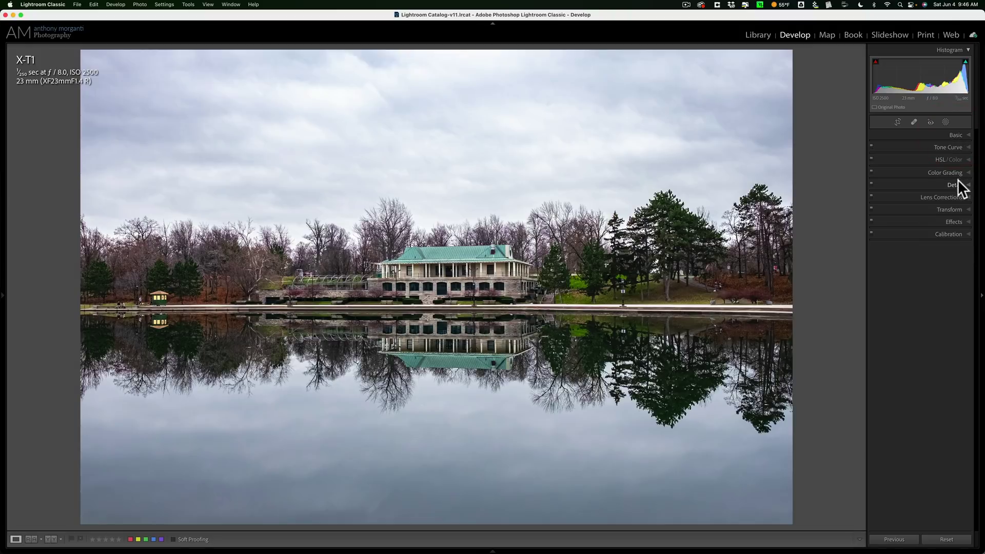
Step: Set the Effects panel's Post-Crop Vignetting Amount to -7
{"action": "left_click", "coordinate": [957, 222]}
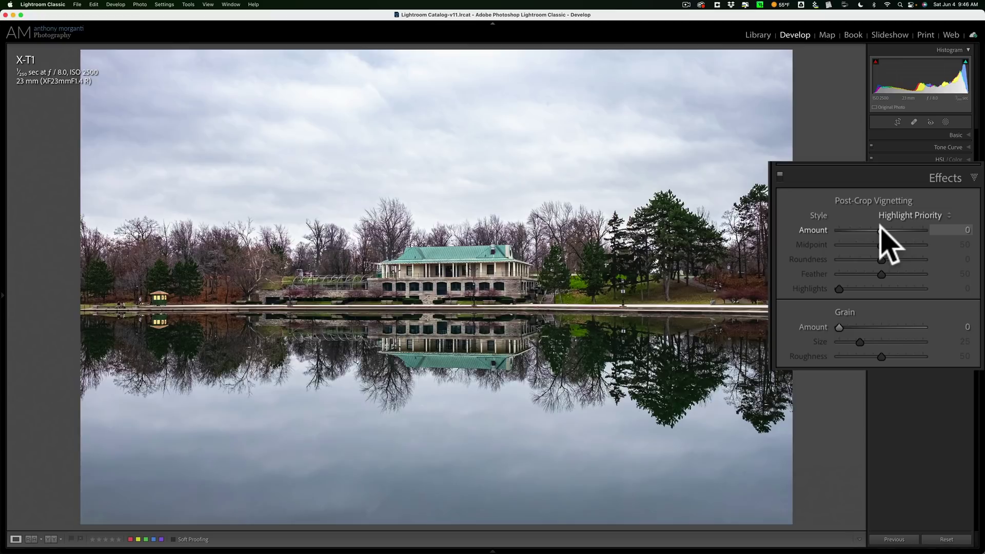
{"action": "mouse_move", "coordinate": [880, 228]}
{"action": "left_mouse_down"}
{"action": "mouse_move", "coordinate": [855, 229]}
{"action": "mouse_move", "coordinate": [875, 229]}
{"action": "left_mouse_up"}
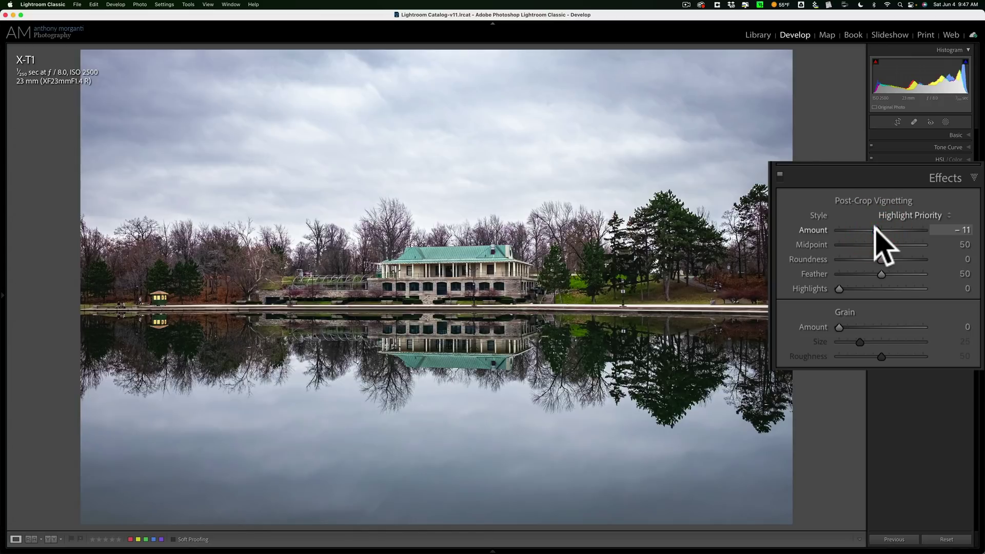
{"action": "left_click_drag", "start_coordinate": [875, 230], "coordinate": [876, 229]}
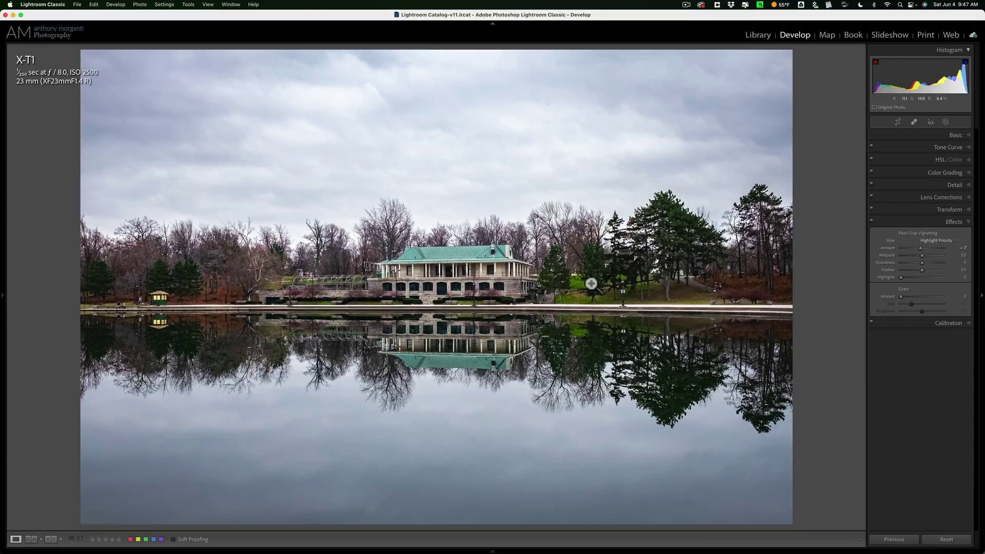
Step: Collapse Effects and create a new Radial Gradient mask in Masking
{"action": "left_click", "coordinate": [955, 222]}
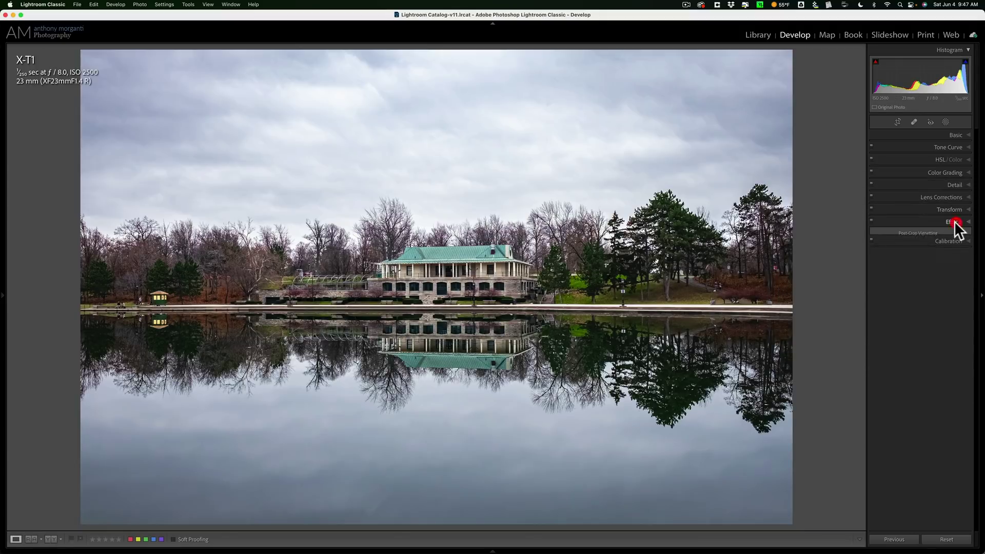
{"action": "left_click", "coordinate": [946, 122]}
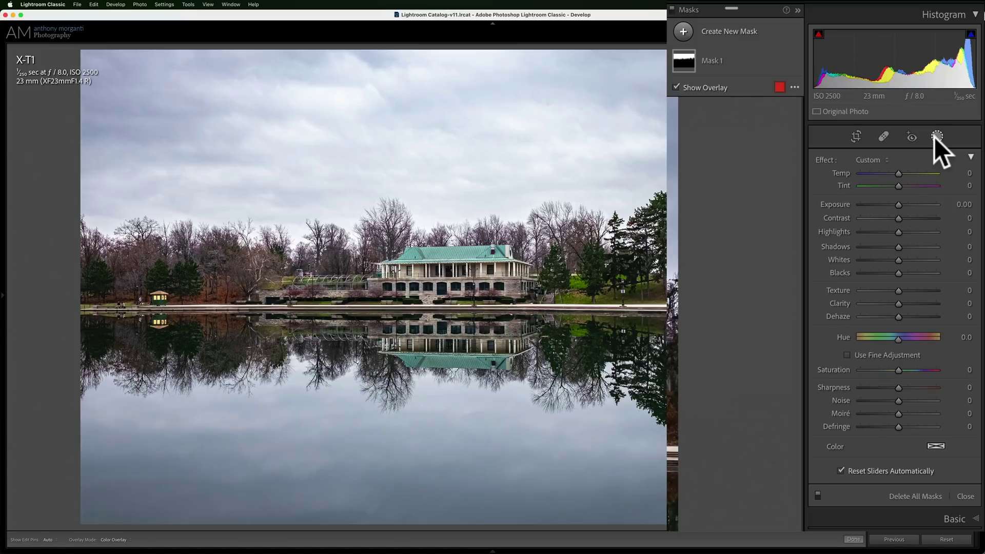
{"action": "left_click", "coordinate": [684, 31]}
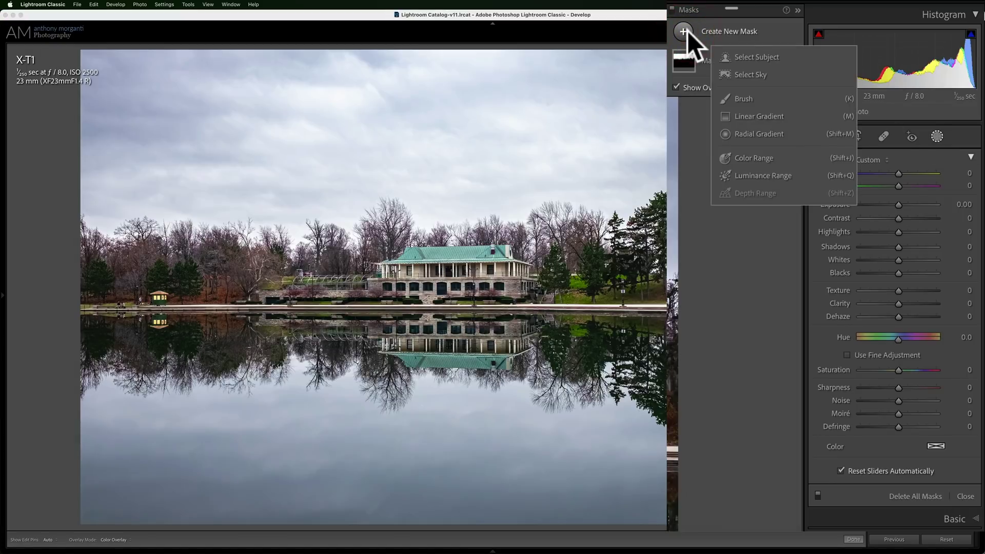
{"action": "left_click", "coordinate": [754, 133]}
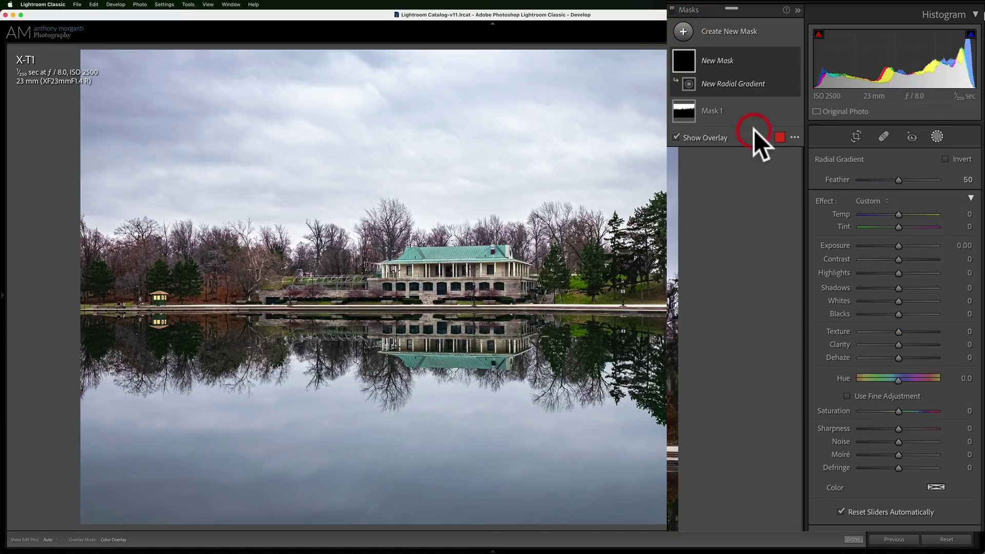
Step: Draw the radial gradient over the boathouse, raise its Exposure, and nudge it slightly lower
{"action": "left_click_drag", "start_coordinate": [418, 265], "coordinate": [638, 389]}
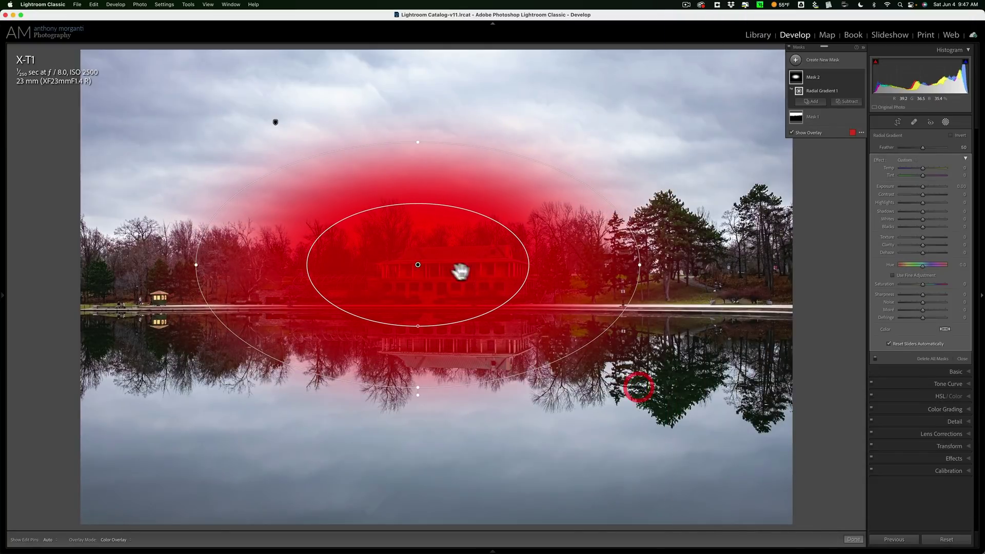
{"action": "left_click_drag", "start_coordinate": [418, 267], "coordinate": [444, 273]}
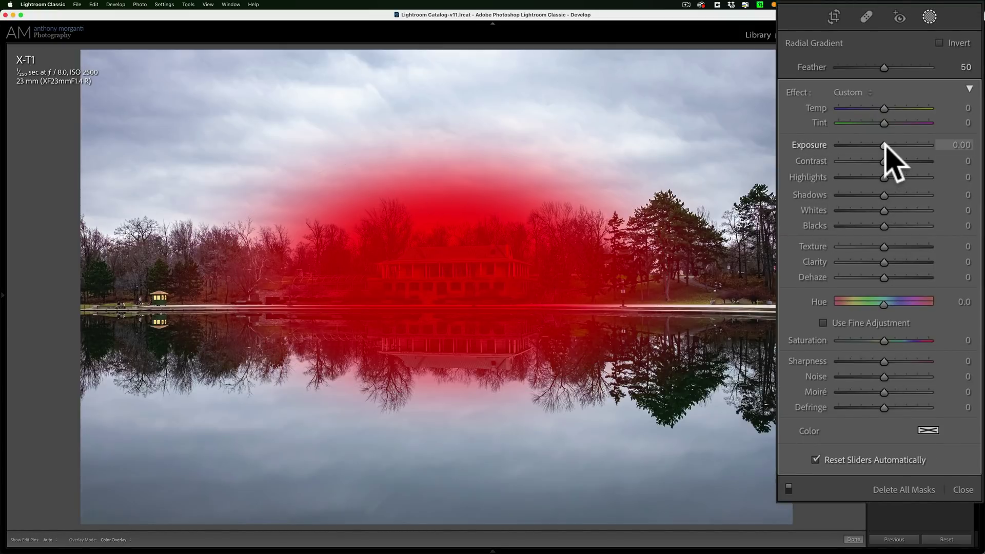
{"action": "left_click_drag", "start_coordinate": [923, 185], "coordinate": [924, 186]}
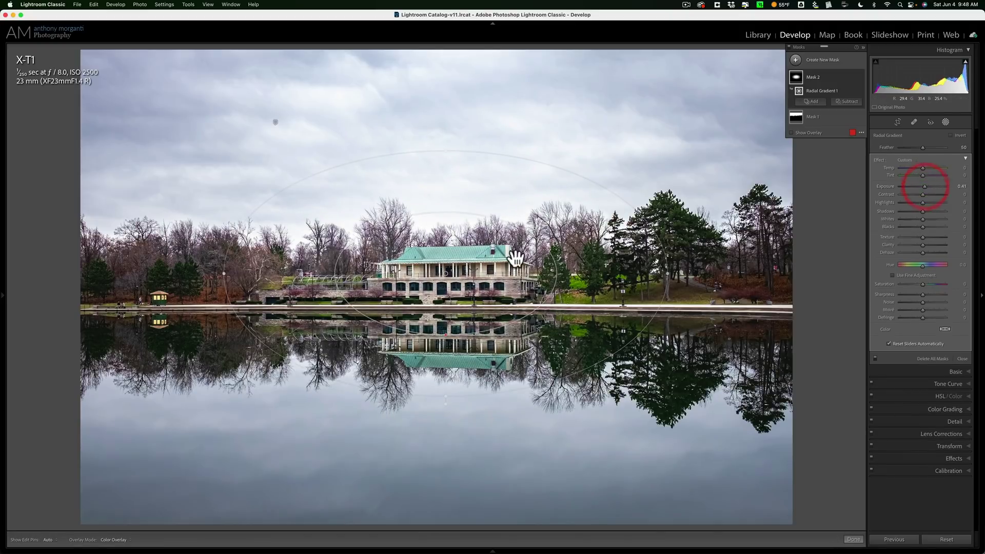
{"action": "left_click_drag", "start_coordinate": [449, 273], "coordinate": [446, 285]}
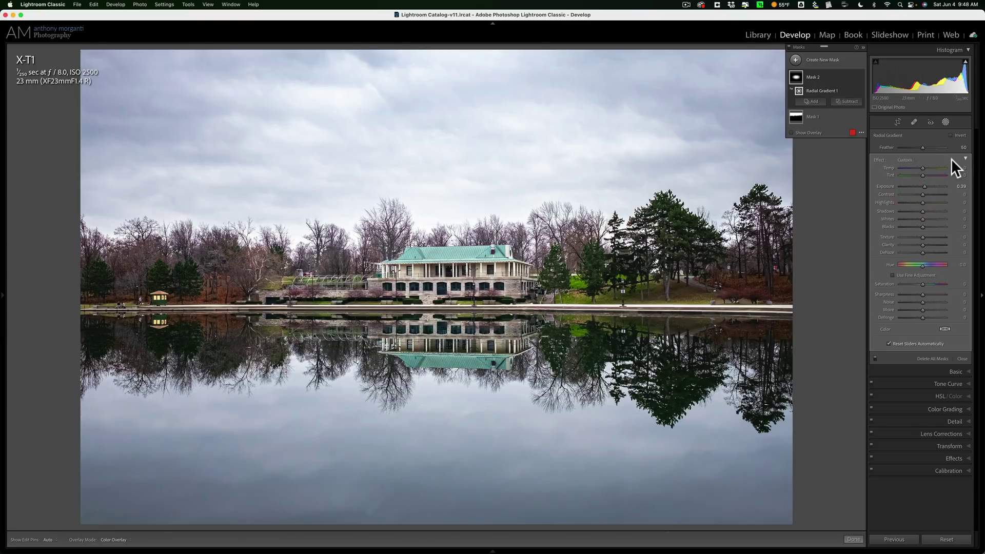
{"action": "left_click", "coordinate": [945, 122]}
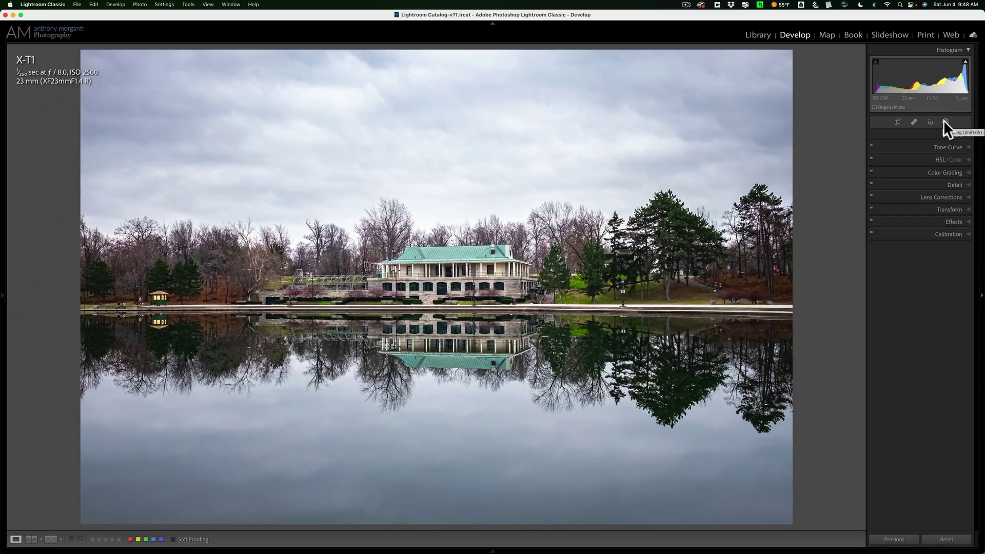
{"action": "key", "text": "backslash"}
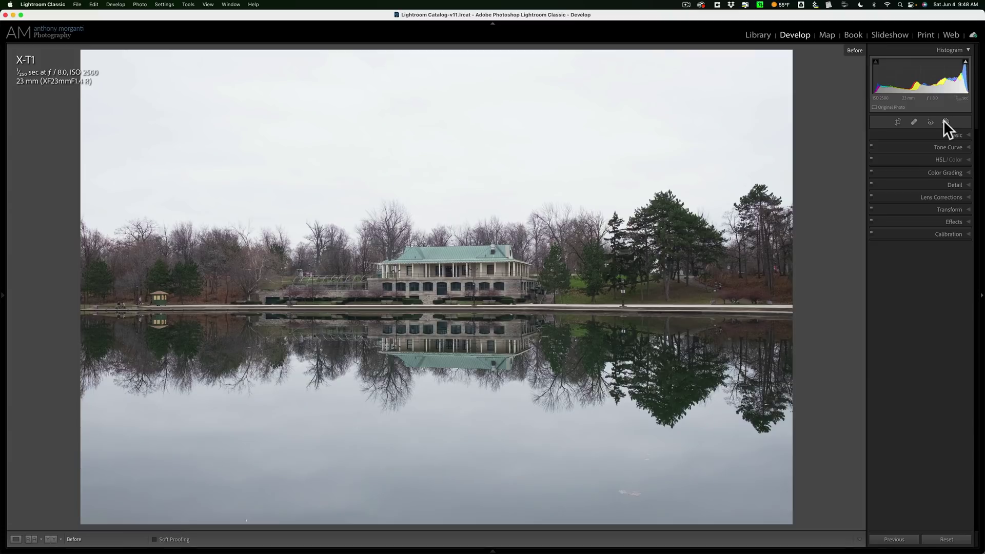
{"action": "key", "text": "backslash"}
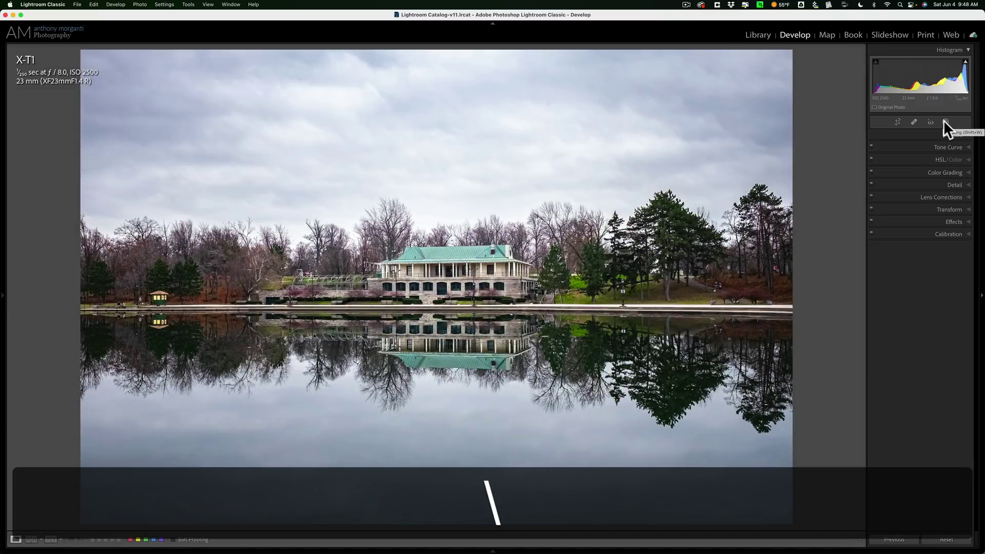
{"action": "key", "text": "backslash"}
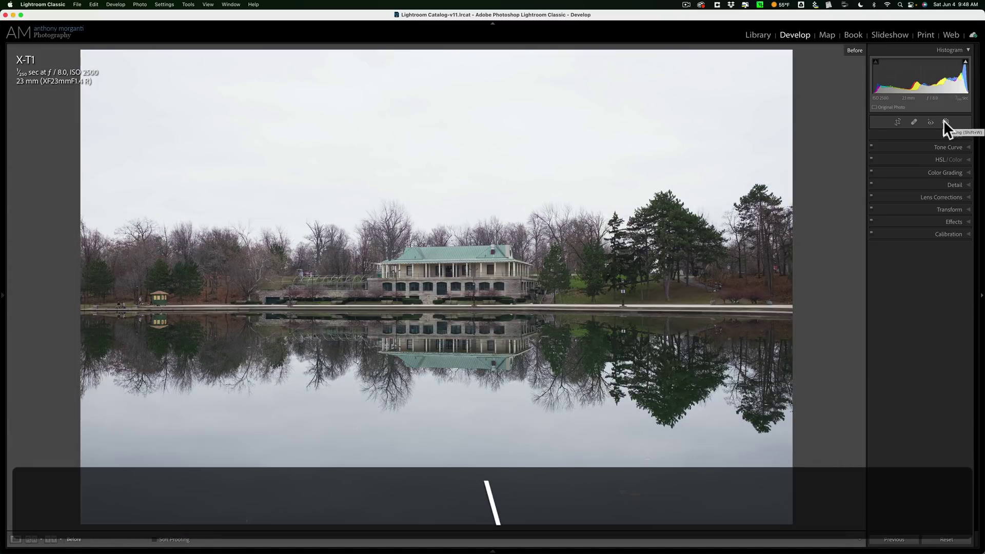
{"action": "key", "text": "backslash"}
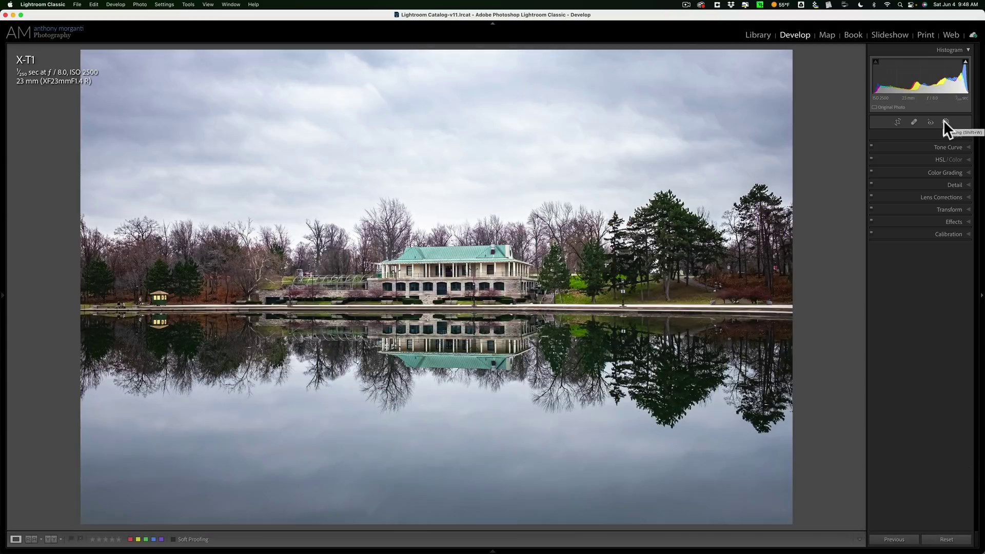